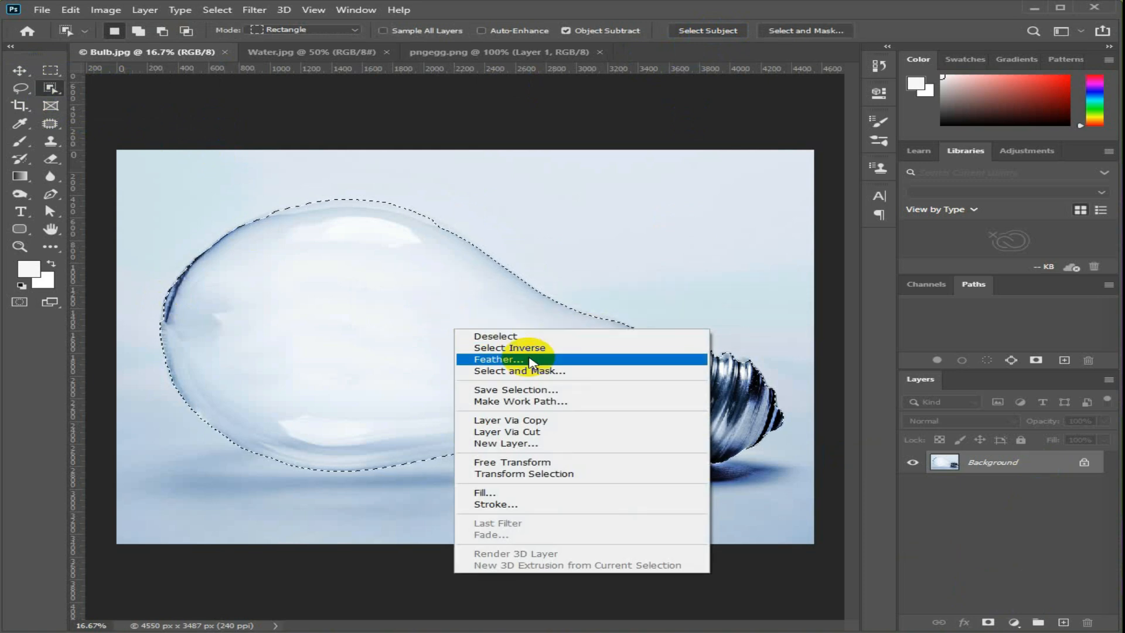
- Copy the selected light bulb from the background onto its own new layer
click(669, 212)
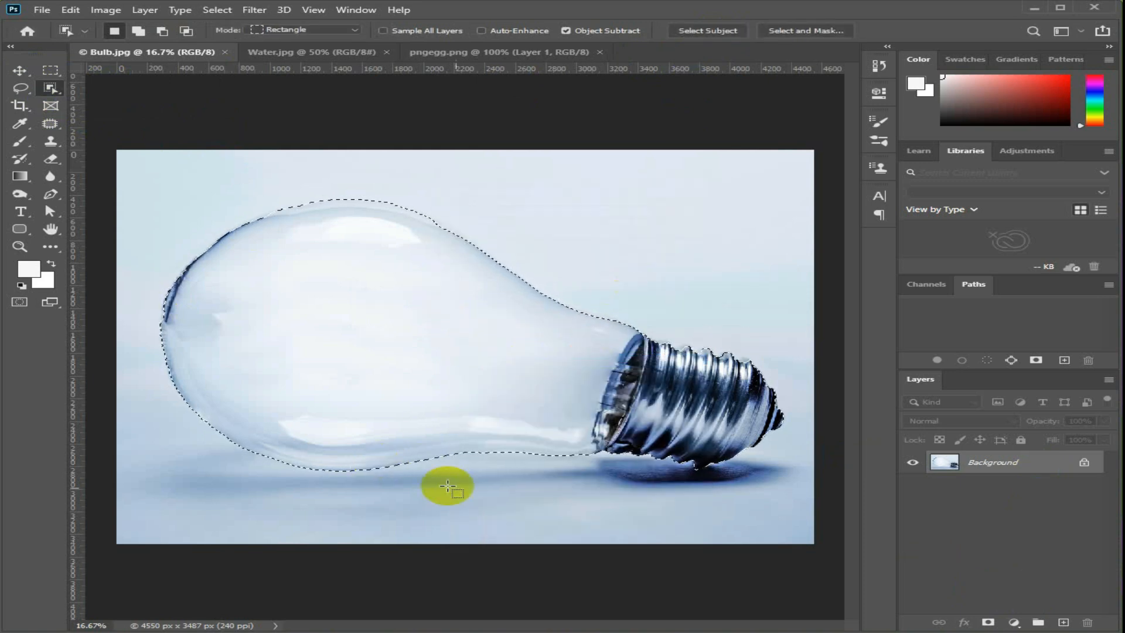
drag(1028, 476, 1028, 471)
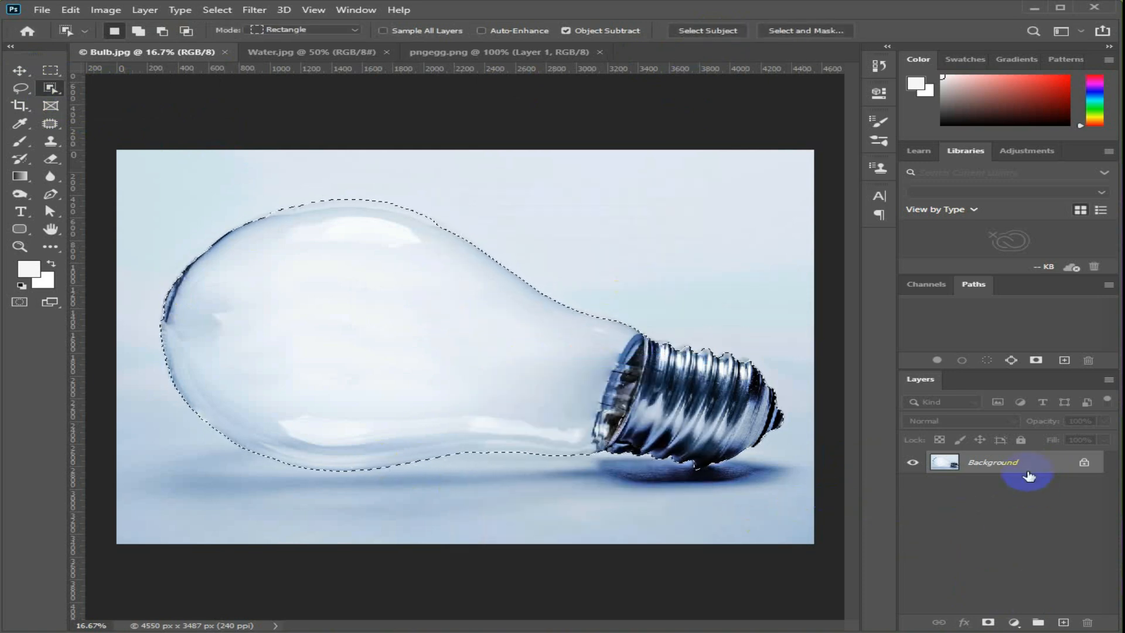
key(ctrl+j)
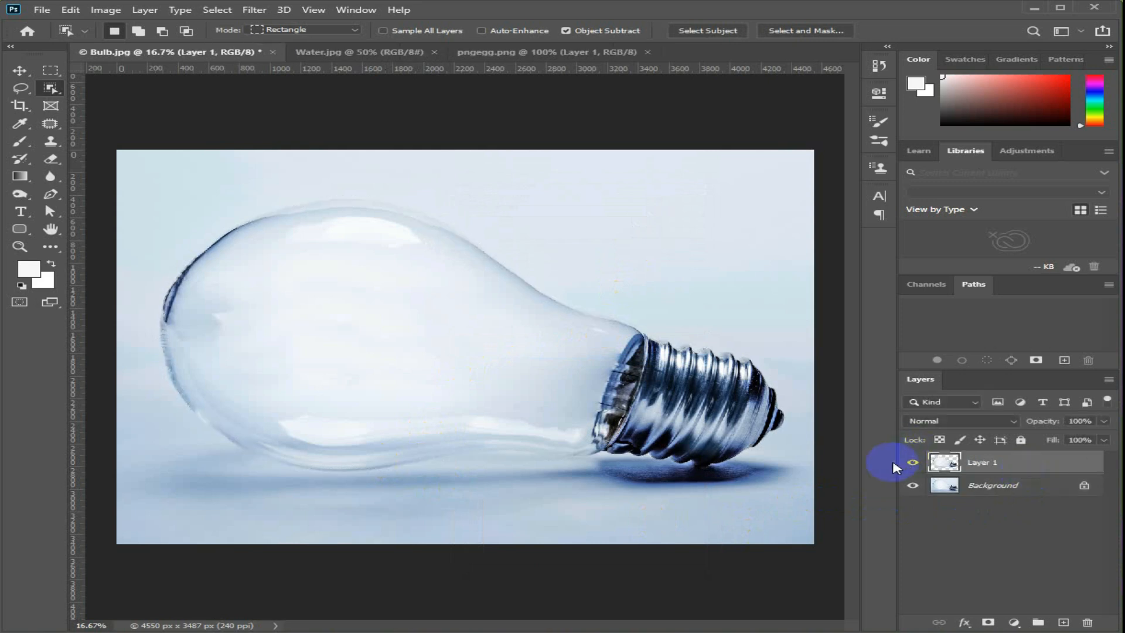
- Bring the water image from Water.jpg into the bulb document and enlarge it to about 342% so it covers the glass
click(24, 74)
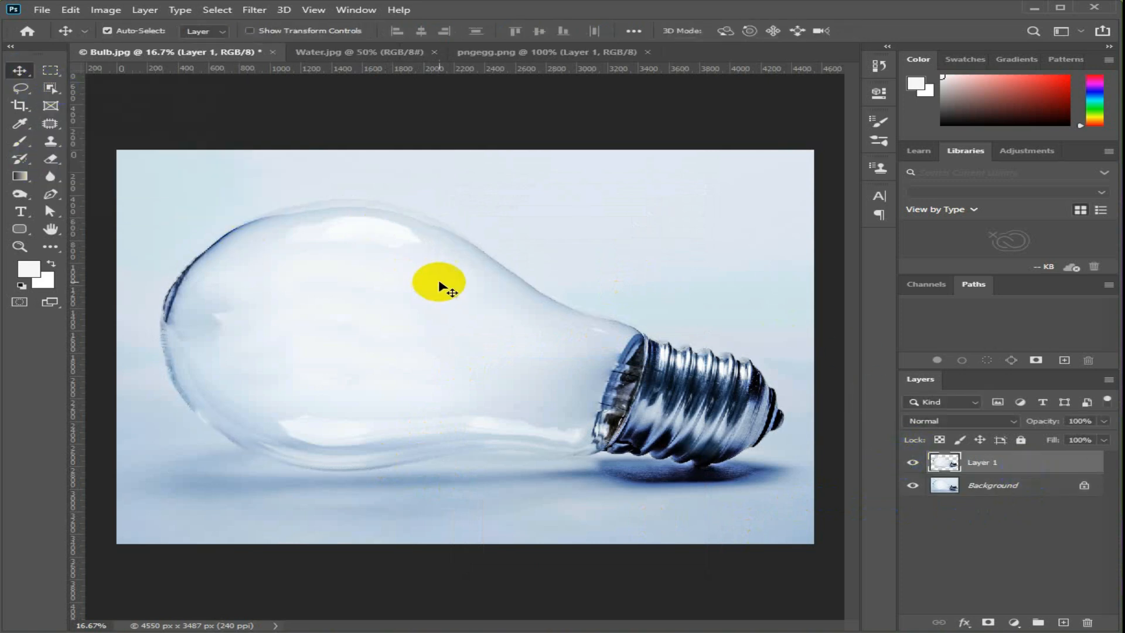
click(388, 52)
drag(503, 389, 404, 382)
key(ctrl+t)
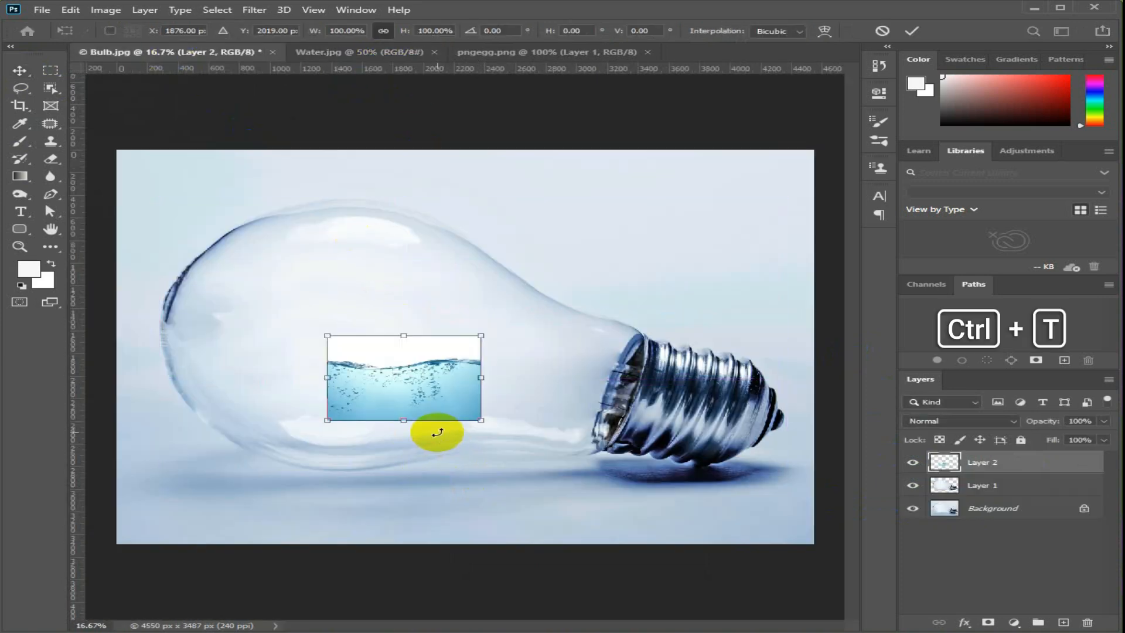
drag(481, 421, 501, 389)
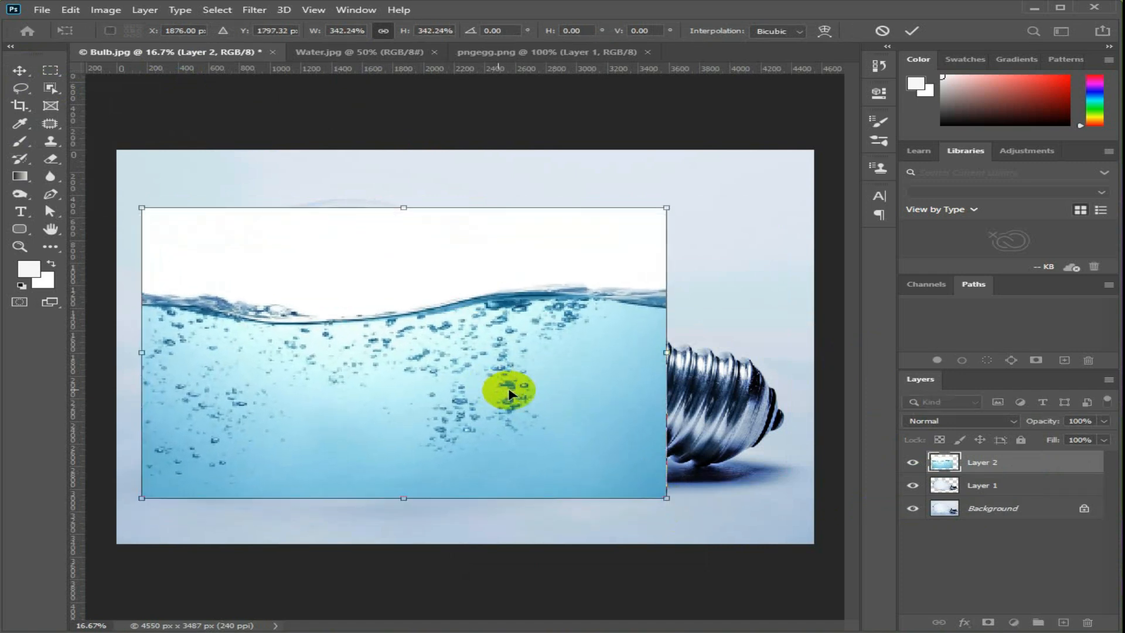
click(913, 32)
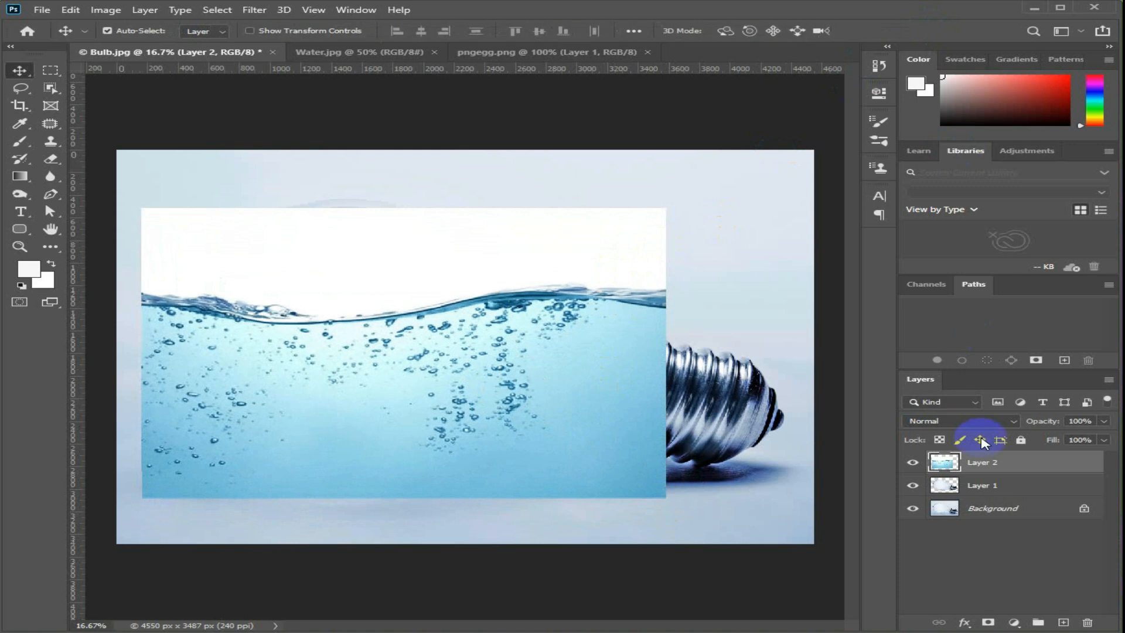
- Clip the water layer to the bulb layer and give it a layer mask, with the Brush at 95% opacity
alt+click(939, 473)
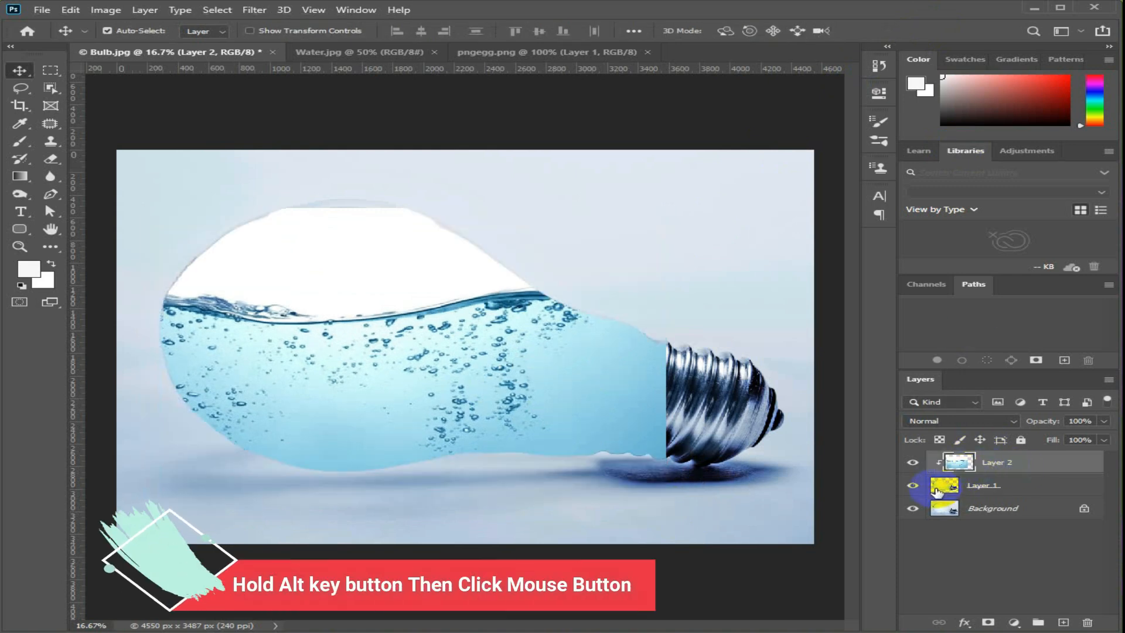
click(989, 623)
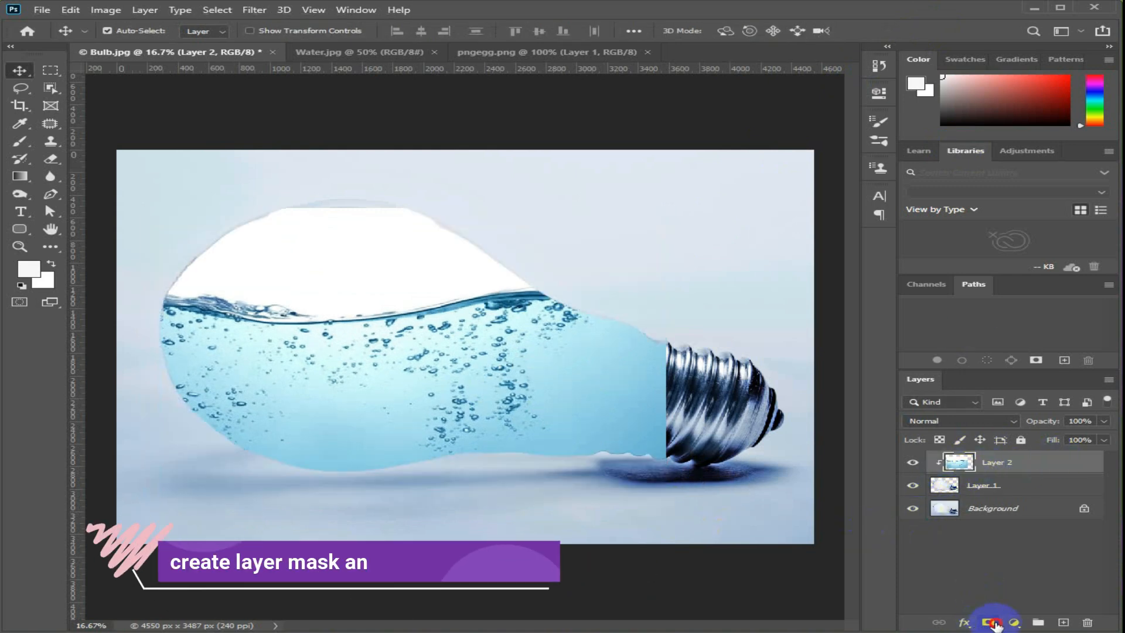
click(20, 140)
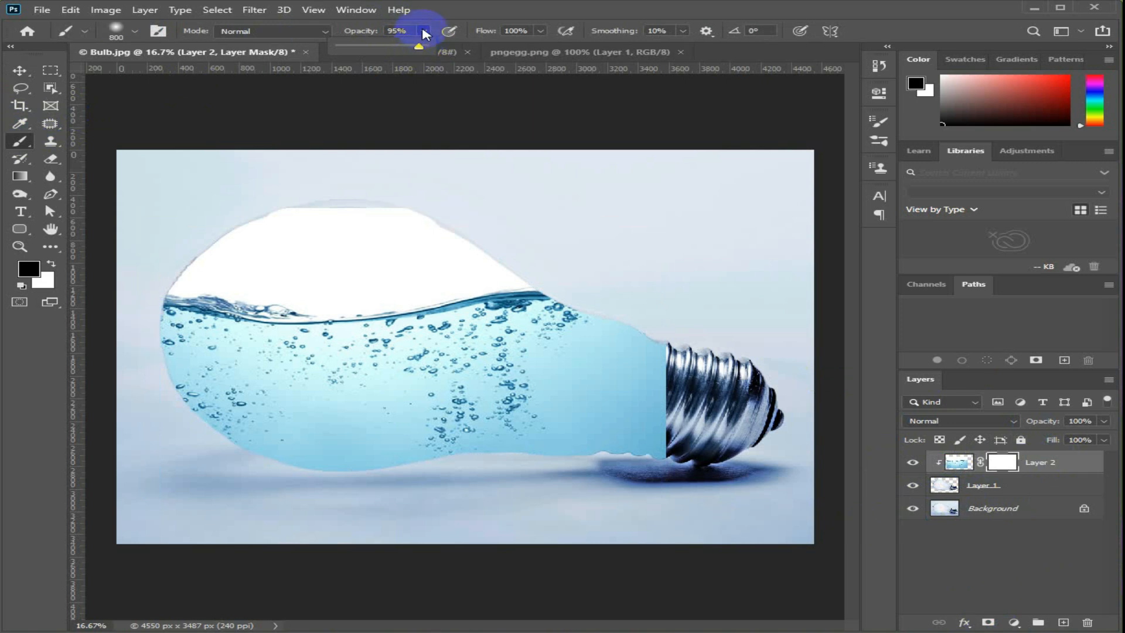
click(423, 30)
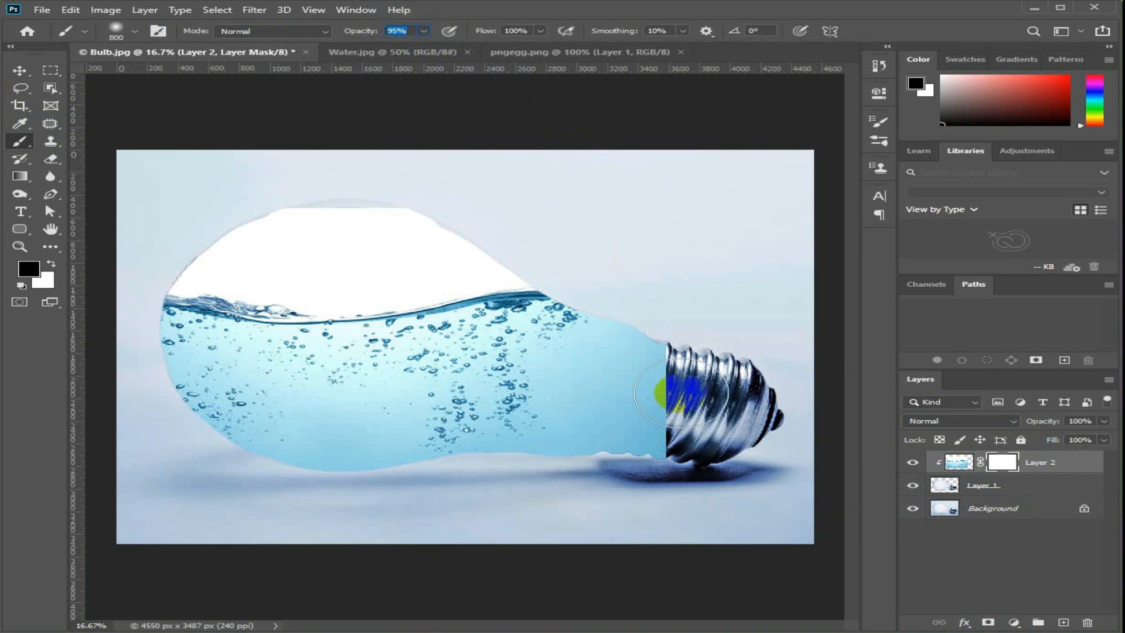
- Set the water layer's opacity to 70%
click(962, 463)
drag(1039, 425, 1032, 426)
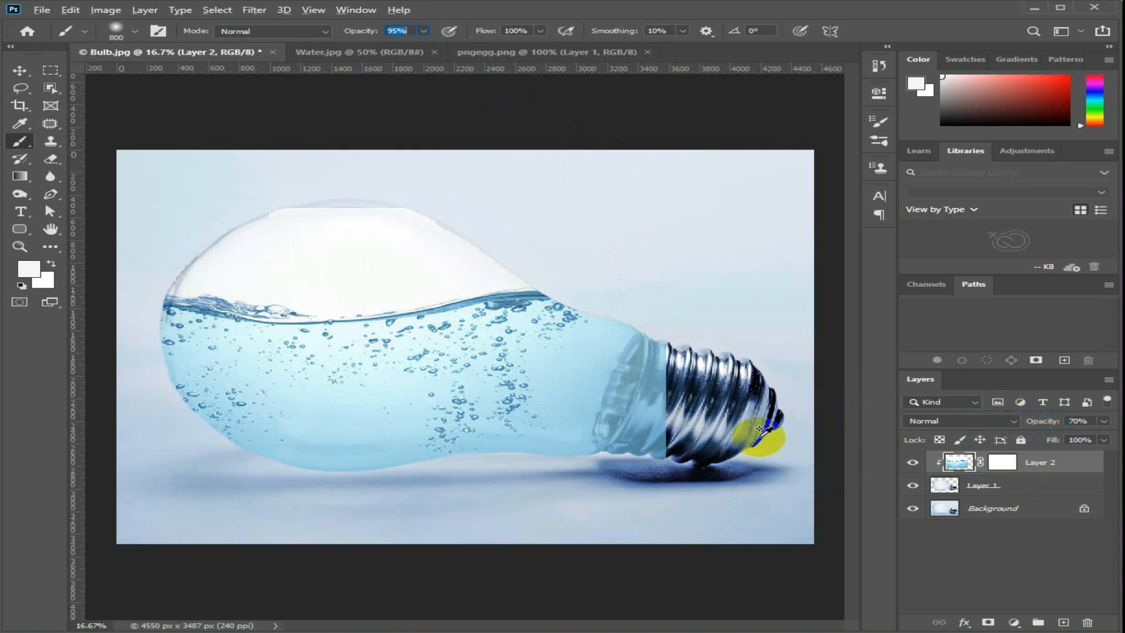
click(20, 70)
- Paint black on the water layer's mask with a 150 px brush to uncover the bulb's metal screw cap
click(19, 142)
scroll(766, 439, up, 2)
key(bracketleft)
key(bracketleft)
key(bracketleft)
key(bracketleft)
key(bracketleft)
key(bracketleft)
key(bracketleft)
key(bracketleft)
key(bracketleft)
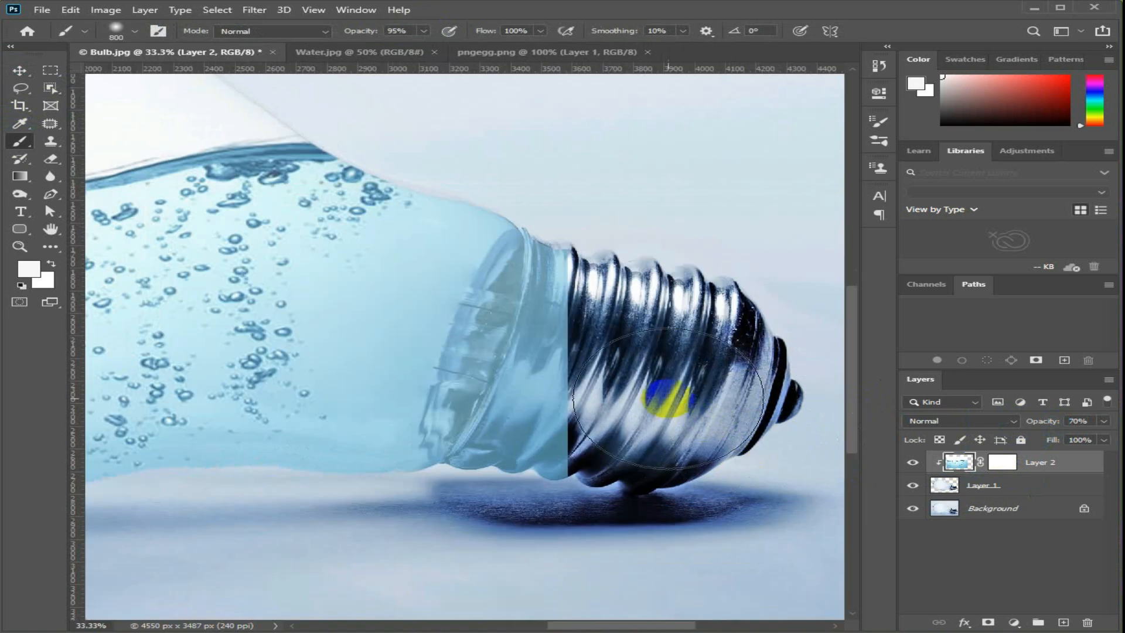
click(1003, 463)
mouse_move(551, 267)
mouse_down()
mouse_move(566, 329)
mouse_move(565, 463)
mouse_move(543, 464)
mouse_move(533, 440)
mouse_move(511, 473)
mouse_up()
mouse_move(489, 429)
mouse_down()
mouse_move(527, 336)
mouse_move(541, 232)
mouse_up()
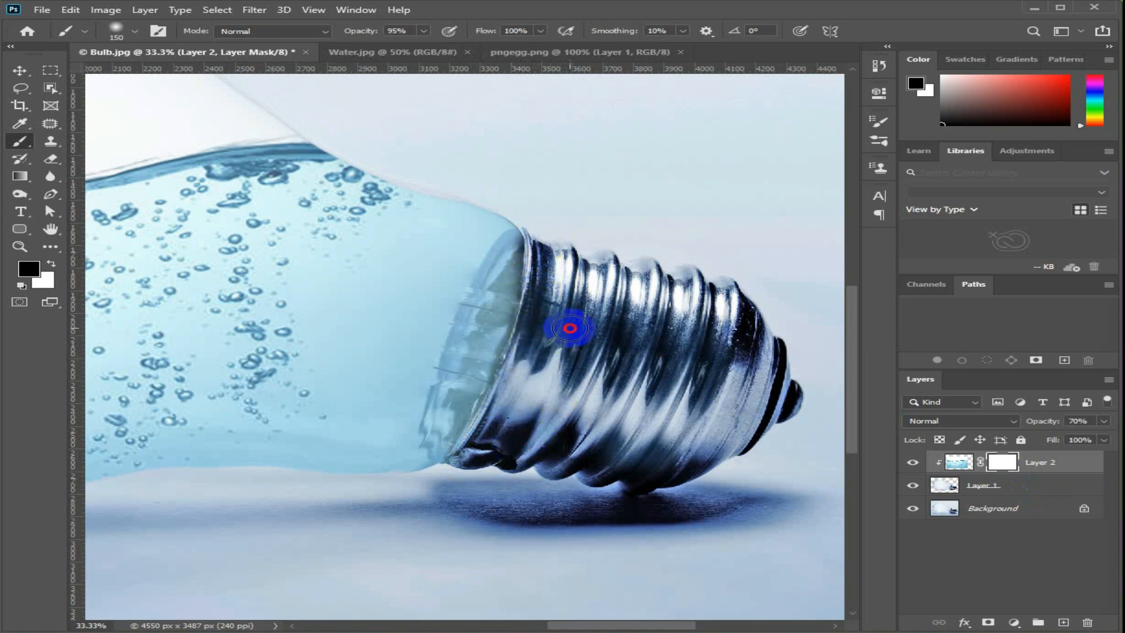
mouse_move(537, 303)
mouse_down()
mouse_move(529, 242)
mouse_move(477, 354)
mouse_move(455, 422)
mouse_up()
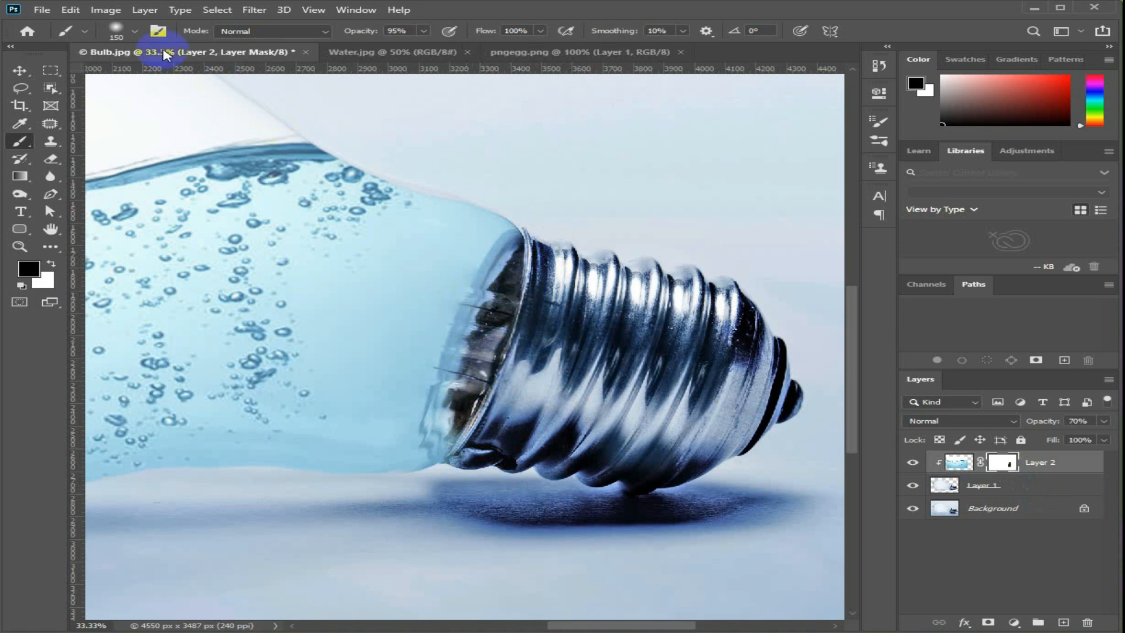
- Set the brush hardness to 6% and mask the water off the inner edge of the metal cap
click(133, 31)
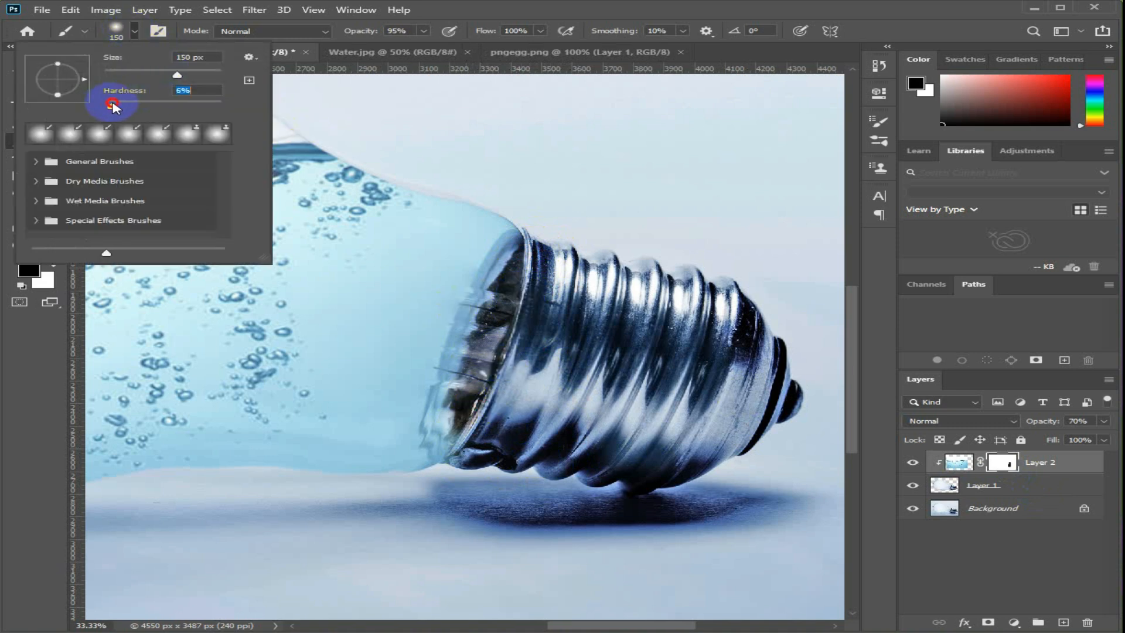
click(136, 35)
mouse_move(513, 253)
mouse_down()
mouse_move(494, 299)
mouse_move(510, 256)
mouse_up()
drag(480, 310, 453, 427)
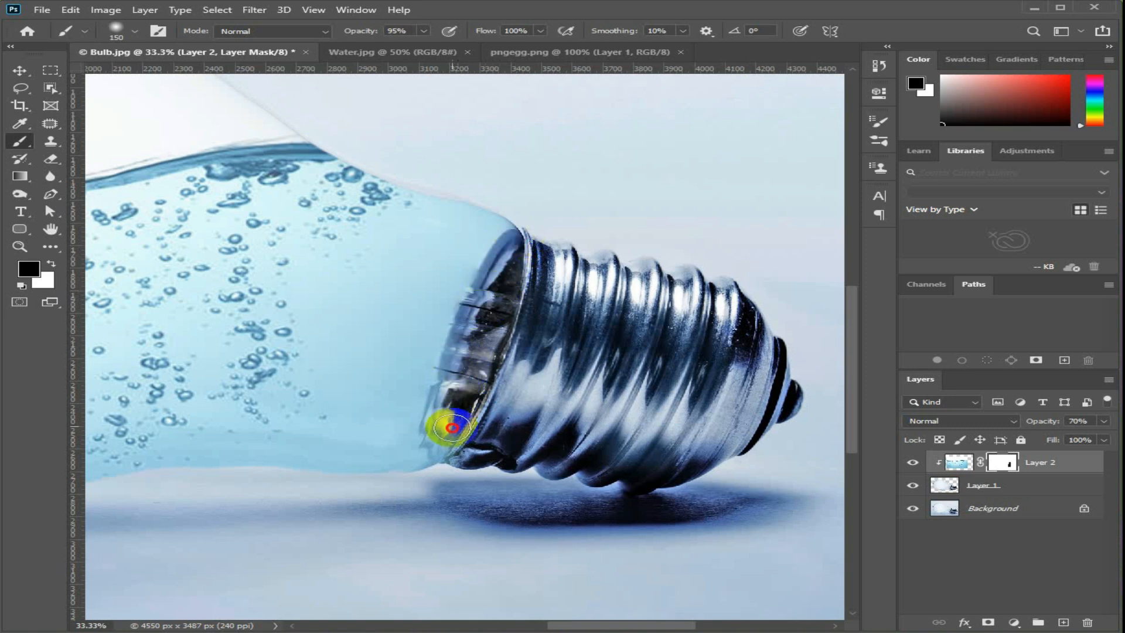
- Mask the water along the bulb's lower, rounded and upper outline so the glass rim shows through
drag(264, 527, 507, 422)
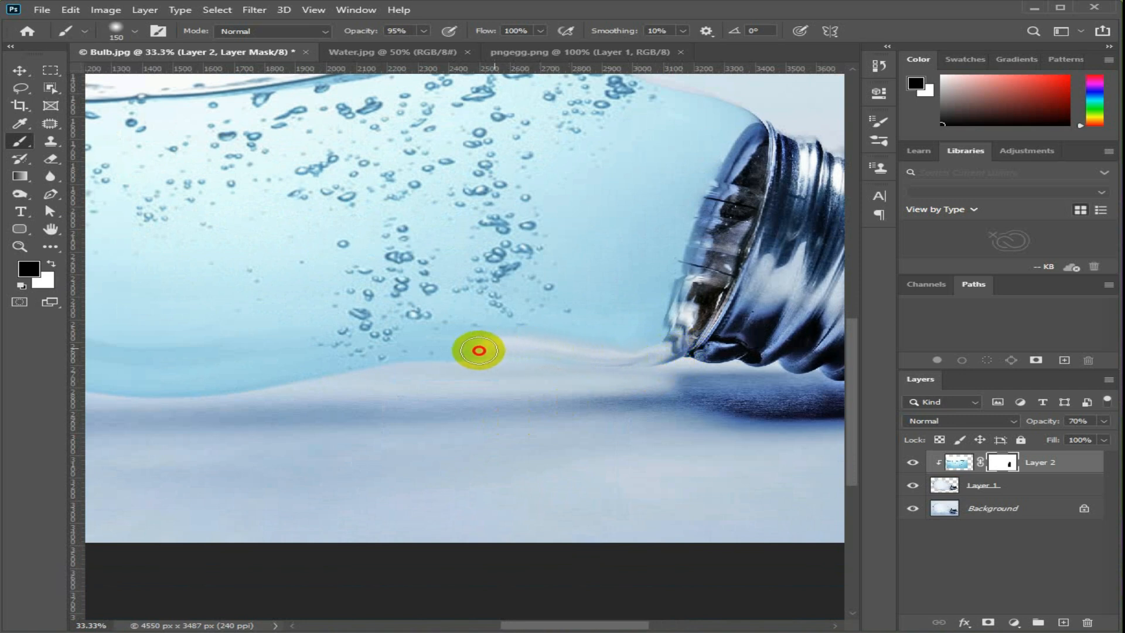
drag(426, 351, 146, 394)
mouse_move(221, 422)
mouse_down()
mouse_move(492, 434)
mouse_move(658, 419)
mouse_move(579, 384)
mouse_move(412, 347)
mouse_move(335, 307)
mouse_up()
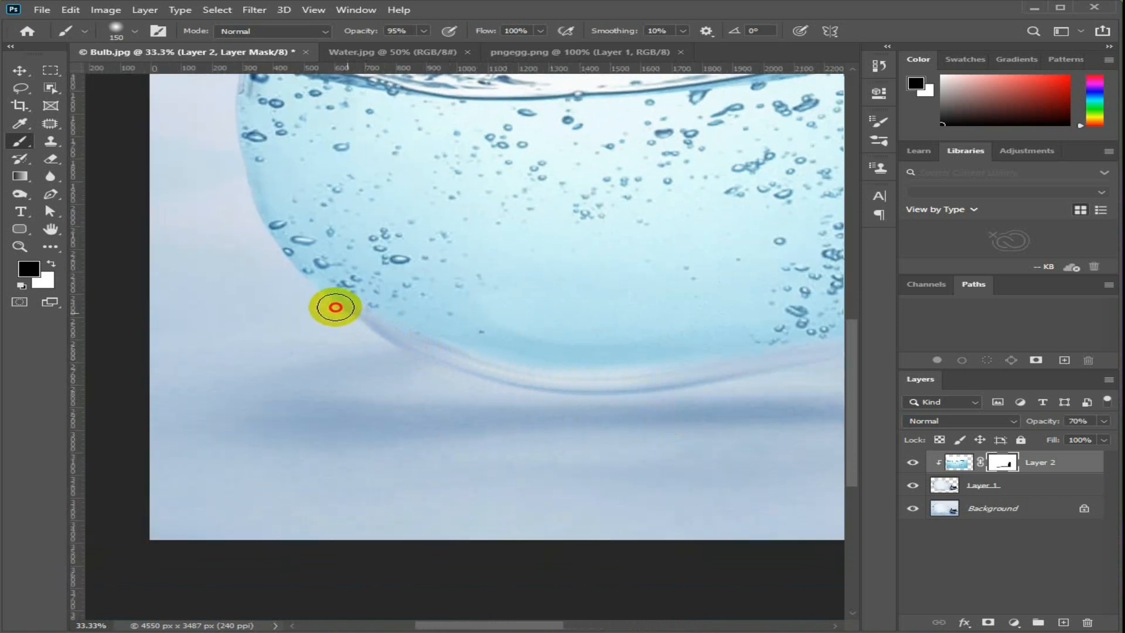
mouse_move(258, 222)
mouse_down()
mouse_move(227, 113)
mouse_move(308, 386)
mouse_move(360, 494)
mouse_move(341, 377)
mouse_move(352, 326)
mouse_move(338, 360)
mouse_move(384, 293)
mouse_move(446, 250)
mouse_move(644, 164)
mouse_up()
drag(578, 285, 109, 264)
drag(738, 366, 483, 354)
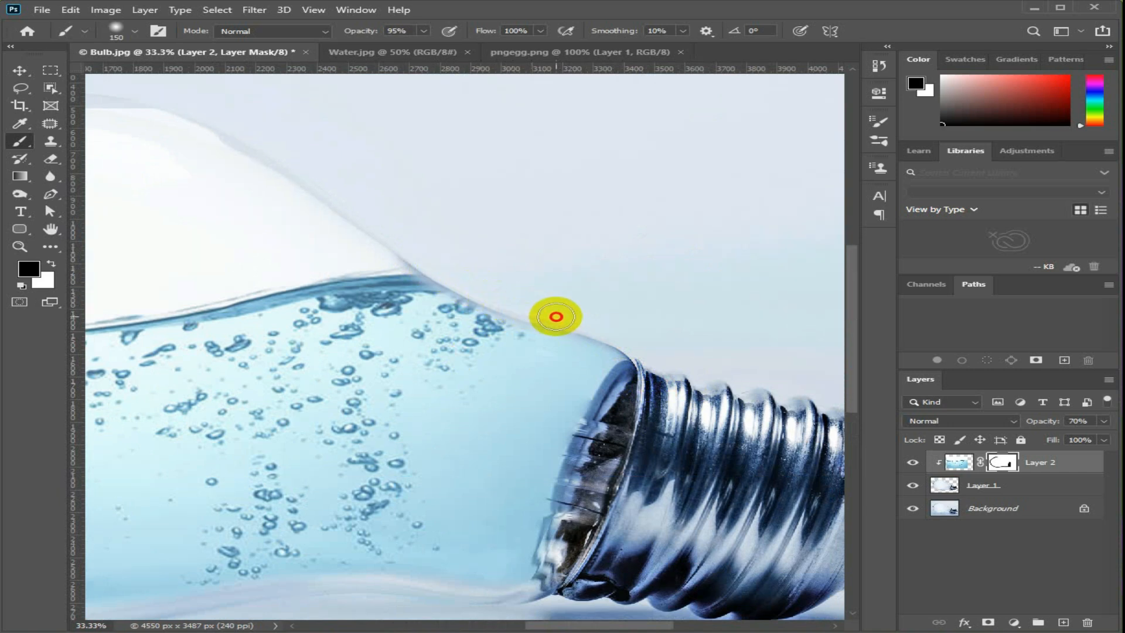
- Mask out the white area above the waterline with a 250 px brush to reveal the upper glass of the bulb
drag(432, 259, 673, 357)
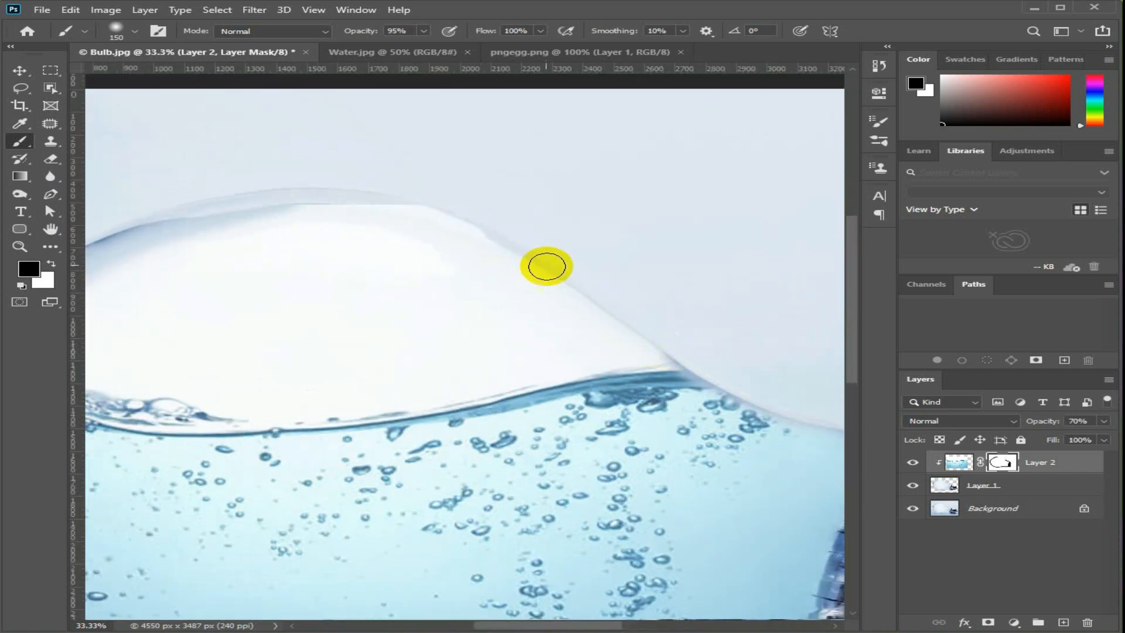
key(])
key(])
mouse_move(572, 277)
mouse_down()
mouse_move(516, 222)
mouse_move(344, 234)
mouse_move(423, 200)
mouse_move(377, 247)
mouse_move(644, 295)
mouse_move(538, 288)
mouse_move(686, 345)
mouse_move(636, 351)
mouse_move(408, 288)
mouse_up()
mouse_move(281, 323)
mouse_down()
mouse_move(608, 291)
mouse_move(653, 254)
mouse_up()
mouse_move(383, 264)
mouse_down()
mouse_move(769, 142)
mouse_move(729, 182)
mouse_up()
mouse_move(525, 279)
mouse_down()
mouse_move(457, 204)
mouse_move(691, 195)
mouse_move(468, 191)
mouse_move(610, 244)
mouse_move(289, 204)
mouse_move(744, 106)
mouse_move(675, 101)
mouse_up()
key(space)
drag(779, 186, 590, 279)
mouse_move(437, 233)
mouse_down()
mouse_move(362, 258)
mouse_move(725, 238)
mouse_move(633, 287)
mouse_move(648, 301)
mouse_move(772, 292)
mouse_move(354, 294)
mouse_move(219, 256)
mouse_move(593, 146)
mouse_move(606, 251)
mouse_up()
key(ctrl+minus)
key(ctrl+minus)
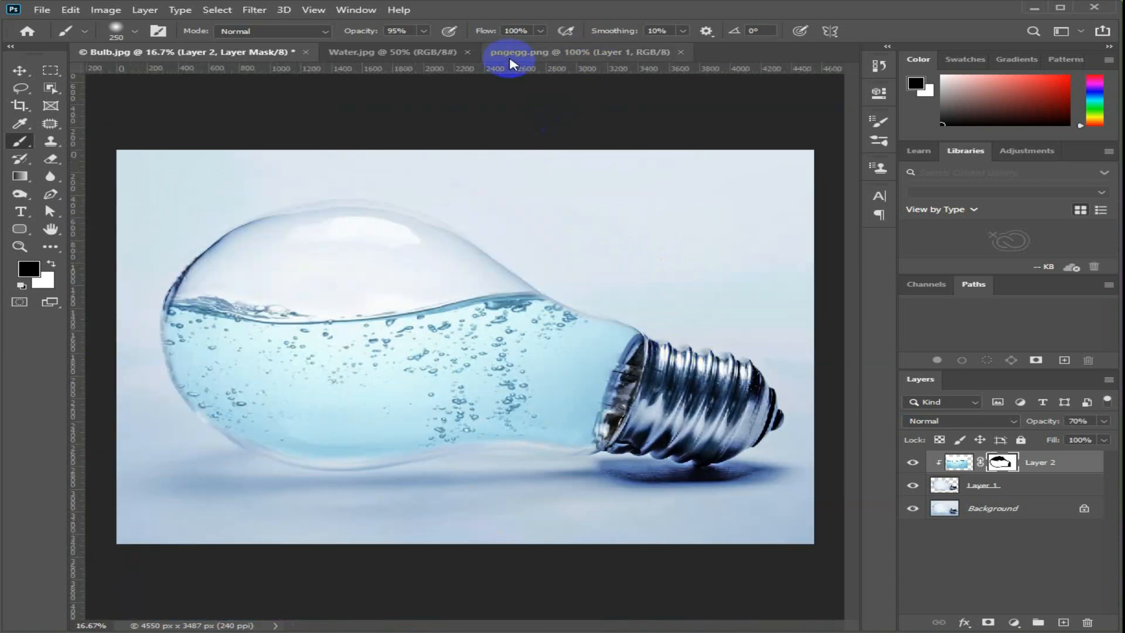
- Bring the coral reef image from pngegg.png into the bulb document, enlarged to about 731%, and clip it to the bulb layer
click(544, 57)
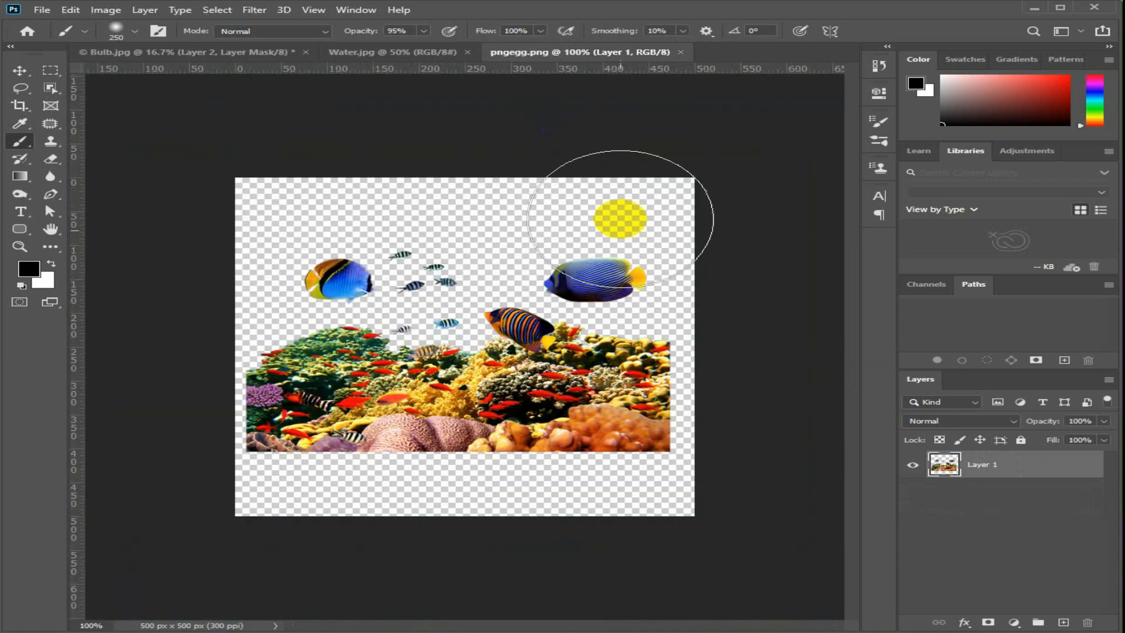
click(20, 70)
drag(466, 359, 570, 510)
key(ctrl+t)
drag(452, 435, 478, 433)
drag(629, 470, 652, 480)
drag(405, 409, 401, 403)
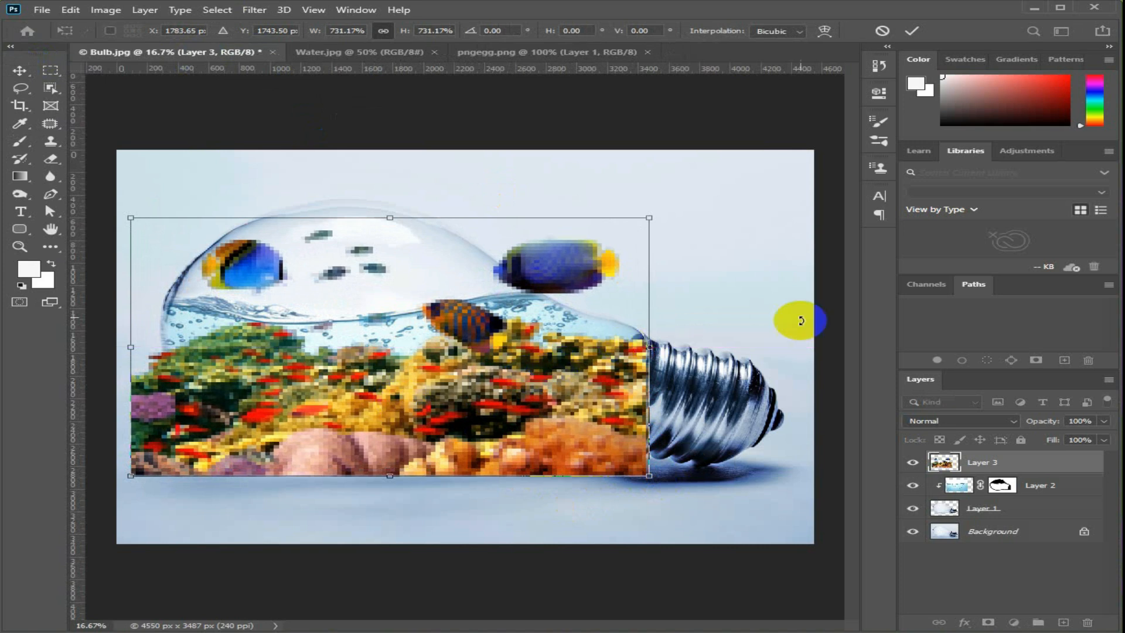
click(917, 32)
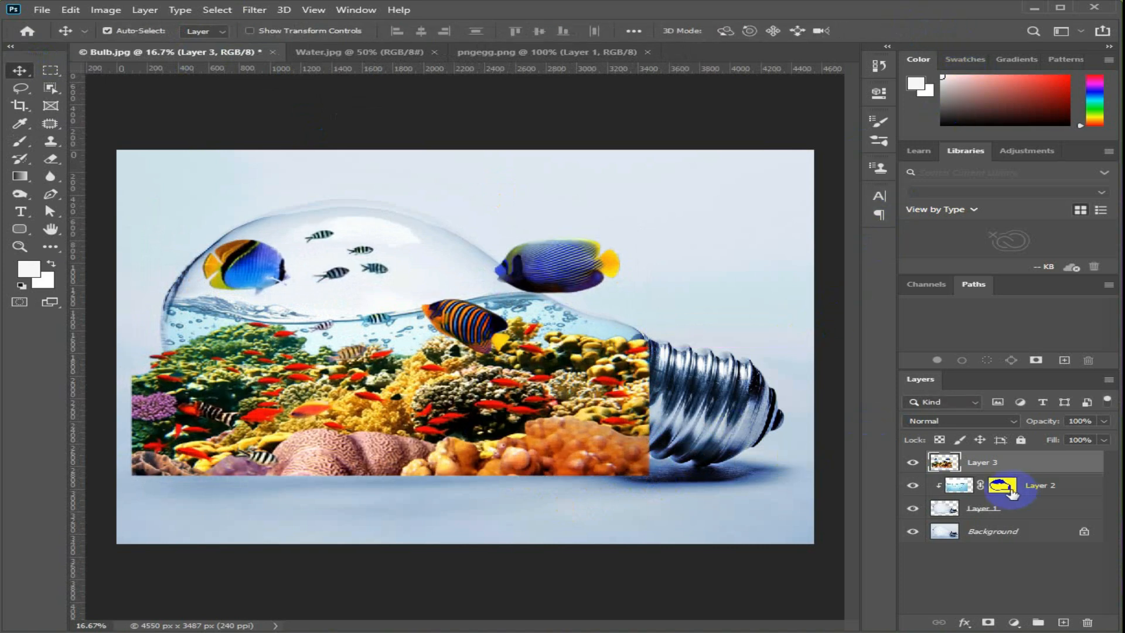
alt+click(943, 473)
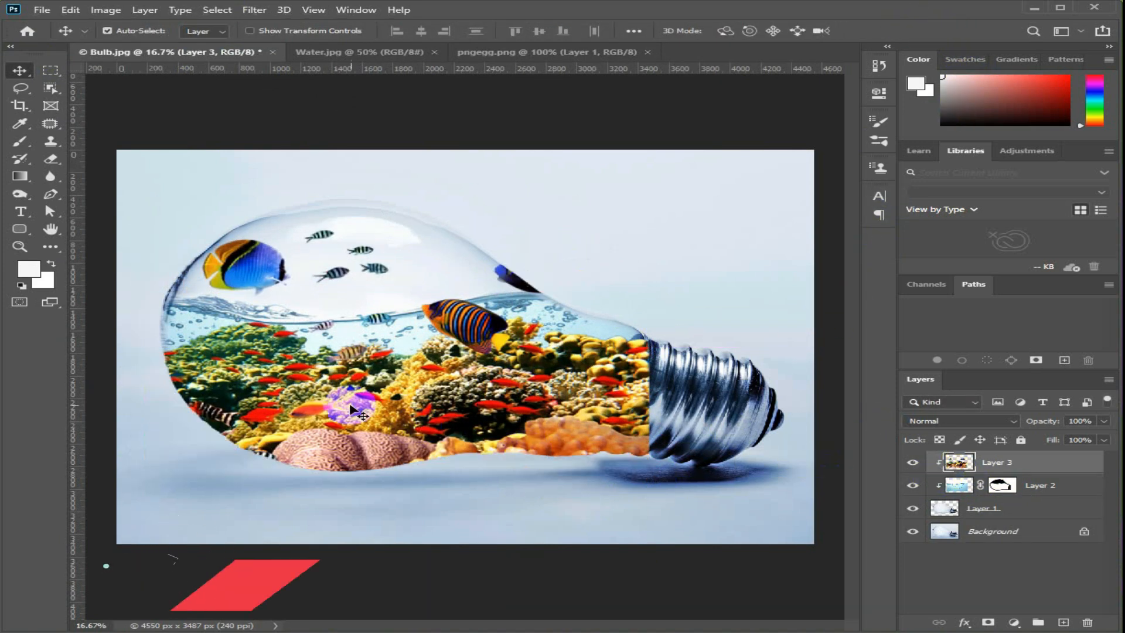
- Warp the reef layer by pulling its upper corners inward and bending its top and bottom edges downward
key(ctrl+t)
right_click(471, 355)
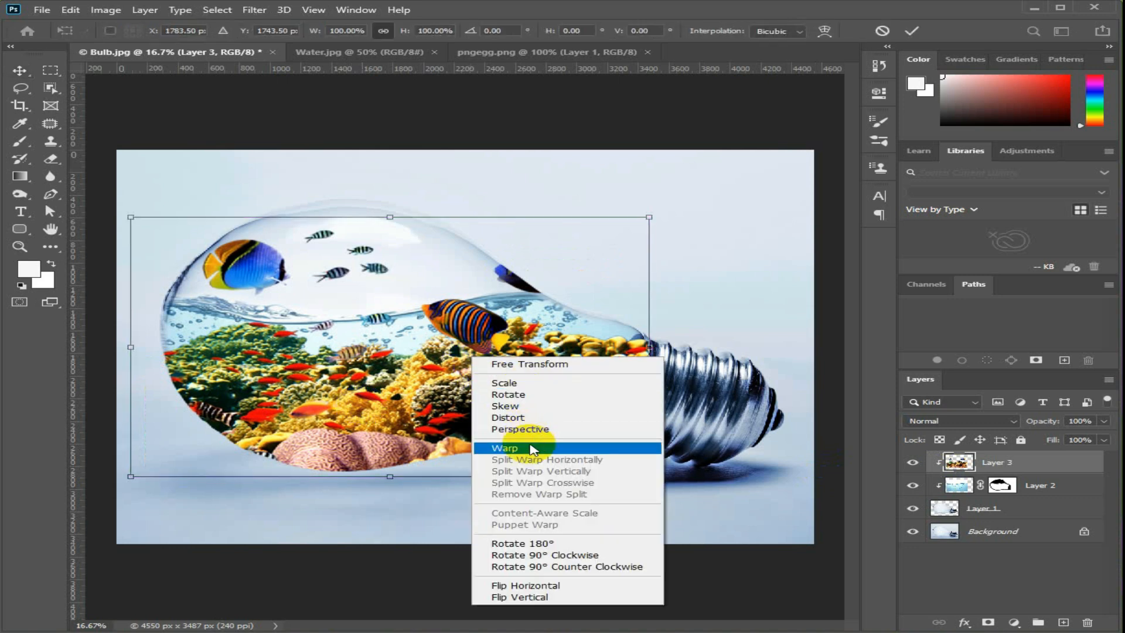
click(592, 449)
click(658, 217)
drag(650, 219, 596, 250)
drag(131, 219, 186, 249)
drag(372, 226, 383, 278)
drag(401, 467, 403, 506)
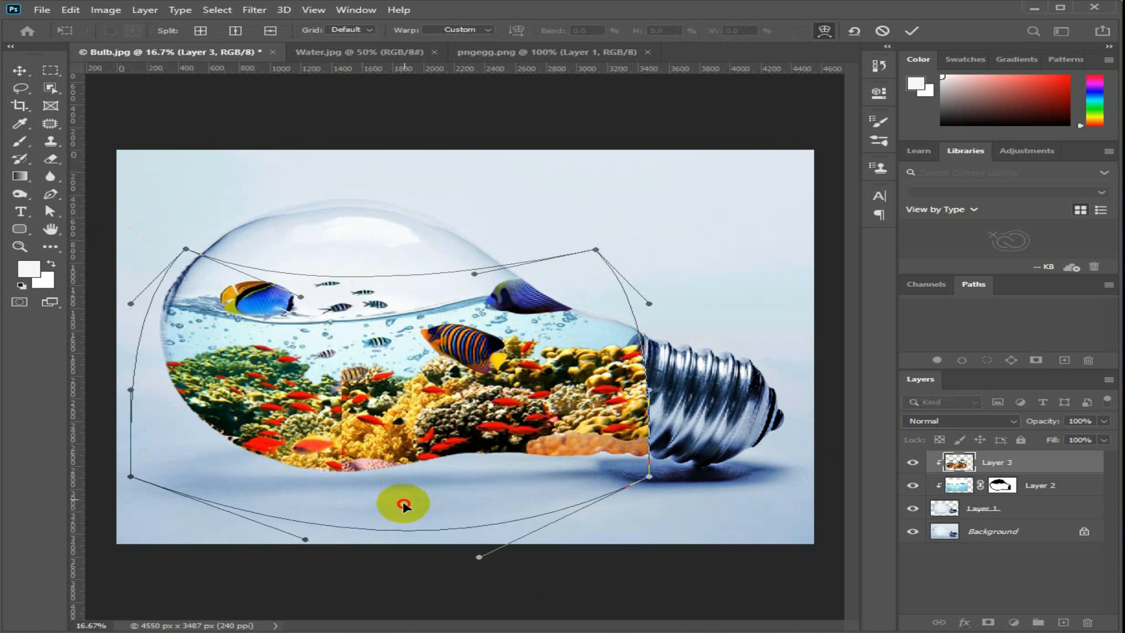
- Adjust the warp to lower the coral and pull the large blue fish inside the bulb
drag(296, 449, 293, 465)
drag(585, 429, 571, 430)
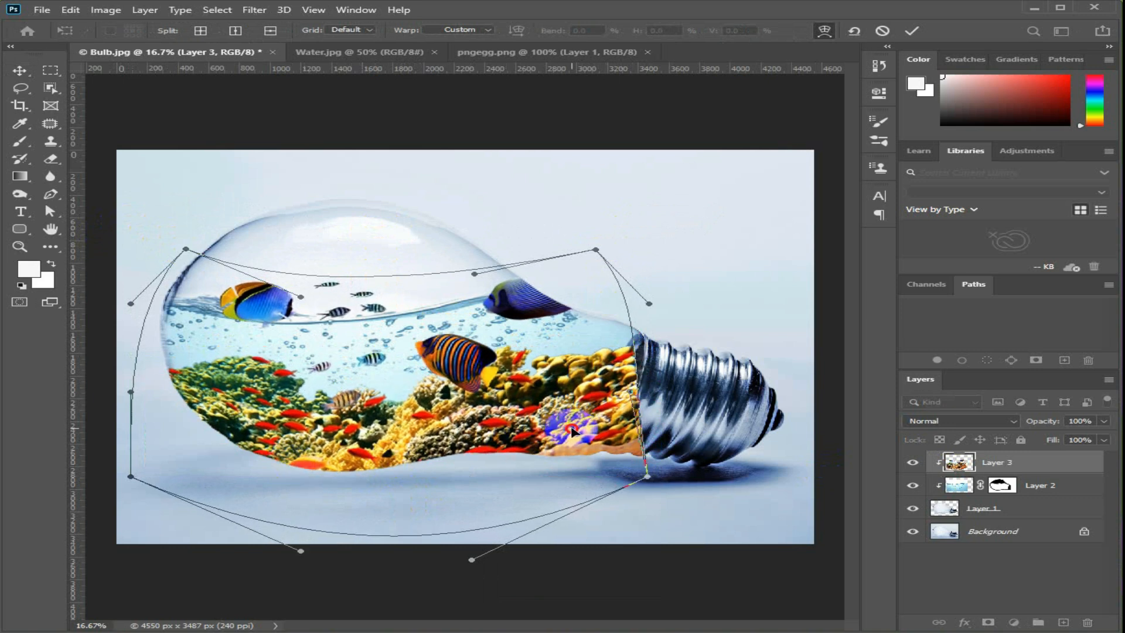
drag(215, 387, 219, 390)
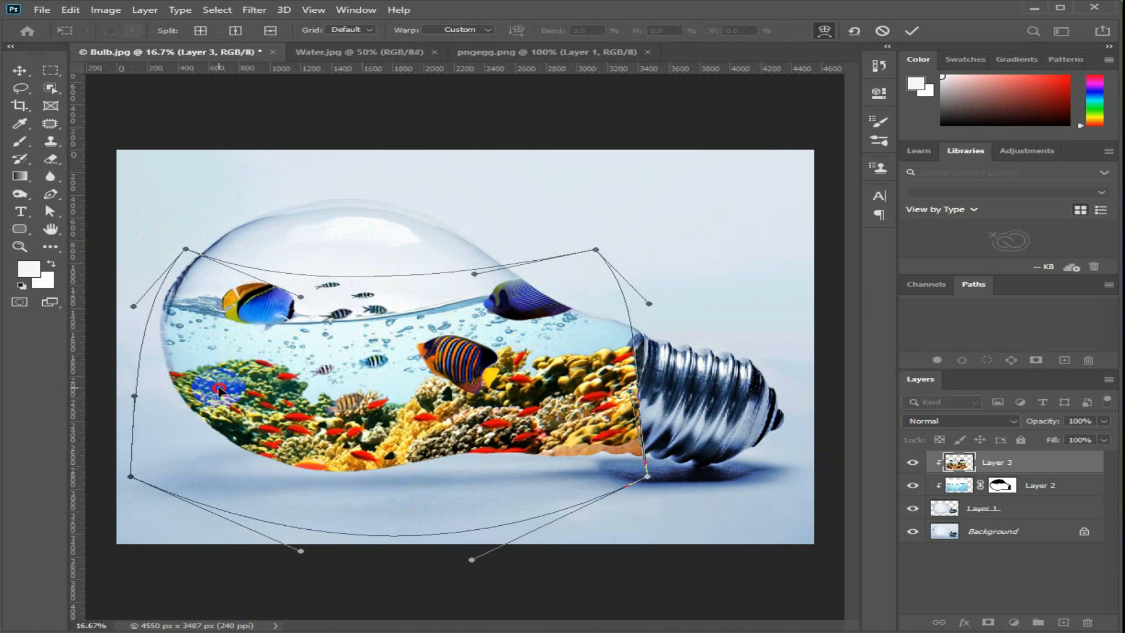
drag(241, 306, 241, 311)
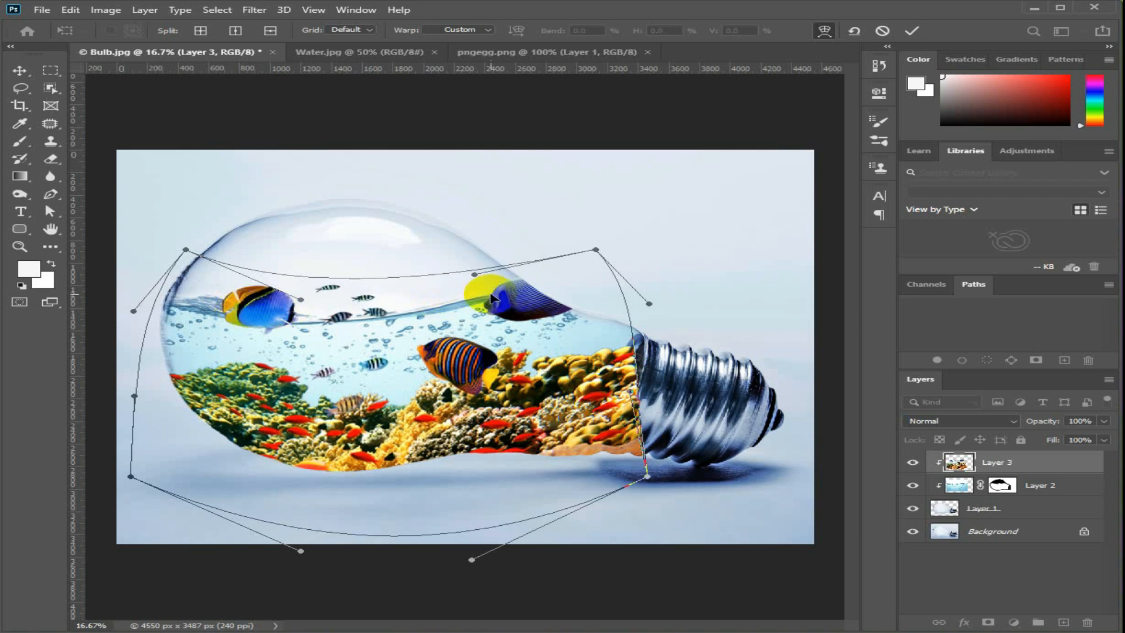
drag(518, 305, 500, 320)
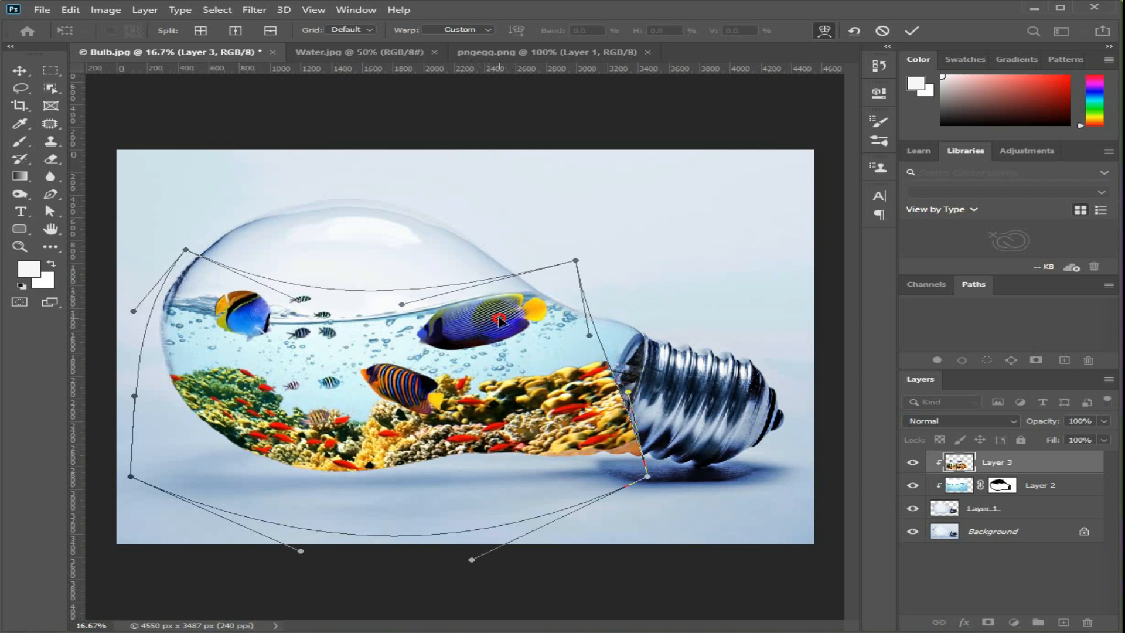
- Refine the reef layer's warp around the coral, the fish and the bulb's neck, and apply the transformation
drag(365, 434, 473, 414)
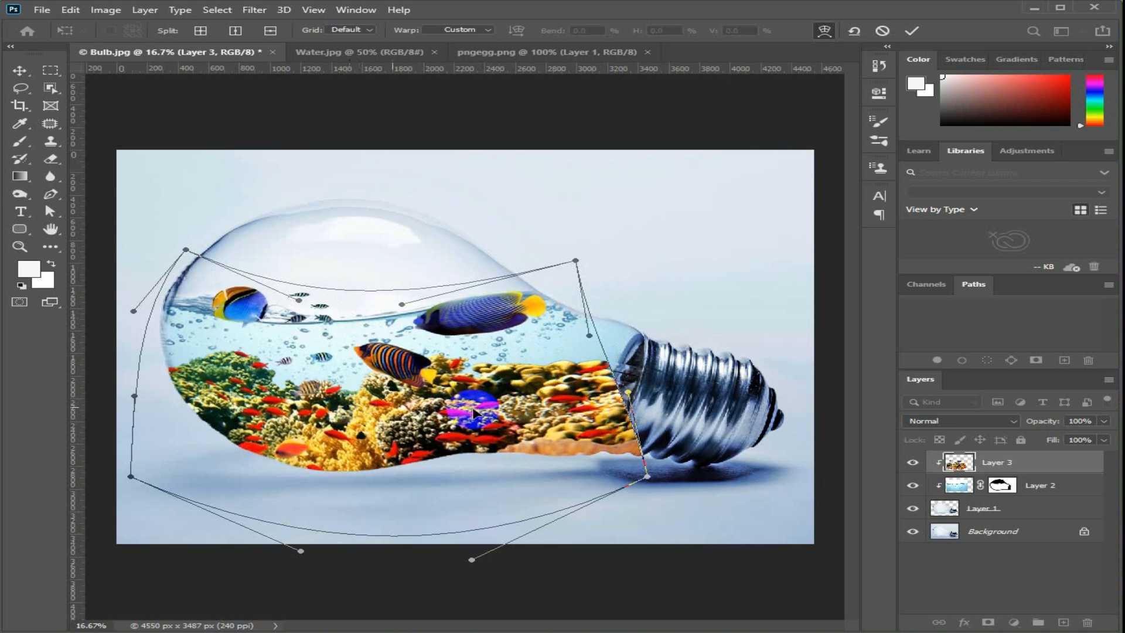
drag(604, 368, 471, 333)
drag(246, 323, 237, 332)
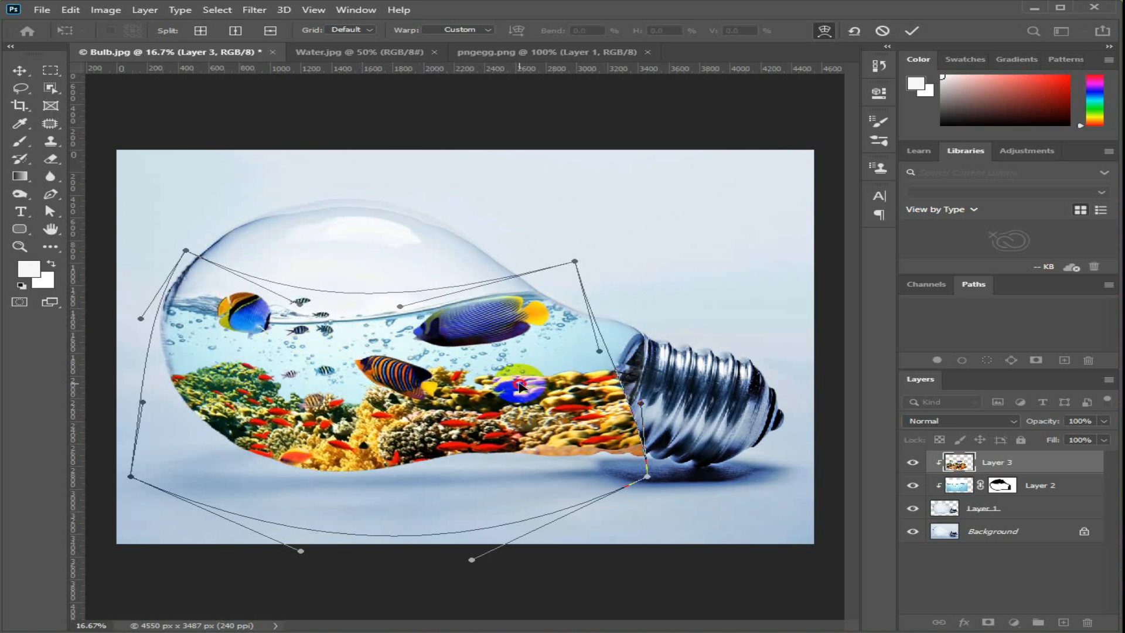
drag(520, 384, 511, 381)
drag(498, 335, 496, 342)
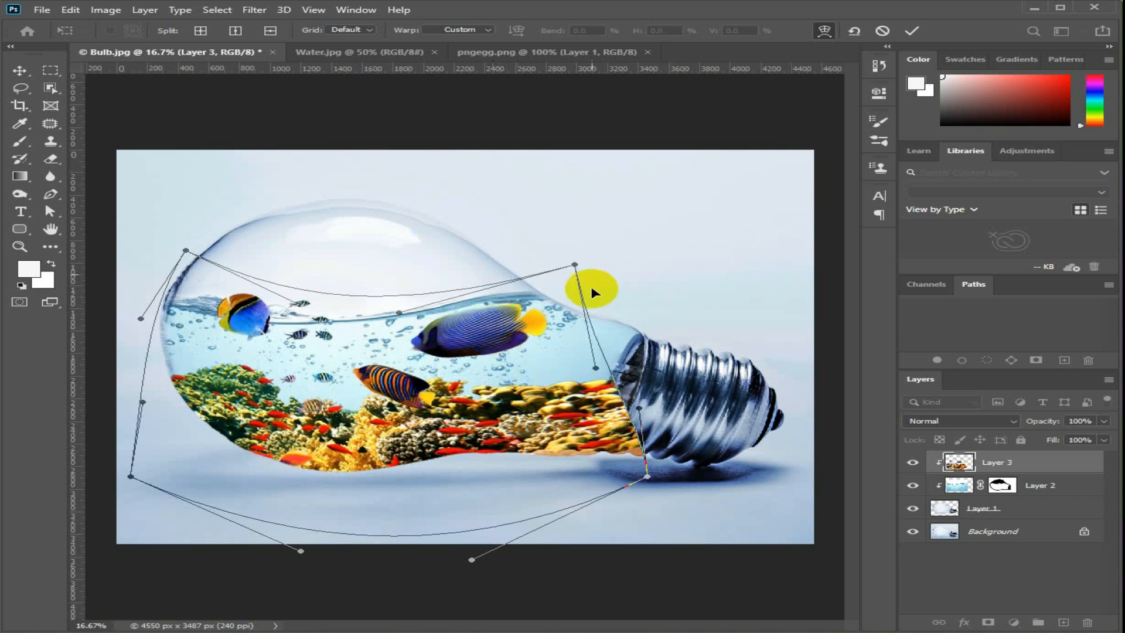
click(914, 33)
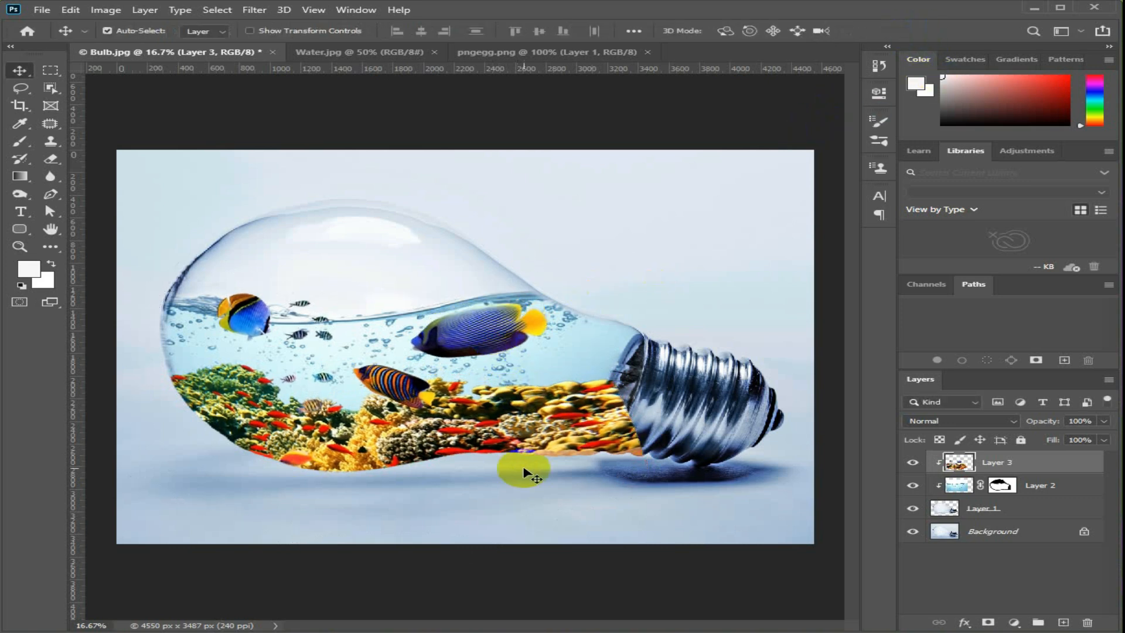
- Lower the reef layer's opacity to 63%, add a layer mask to it, and reset the painting colours to default
drag(1051, 422, 1022, 420)
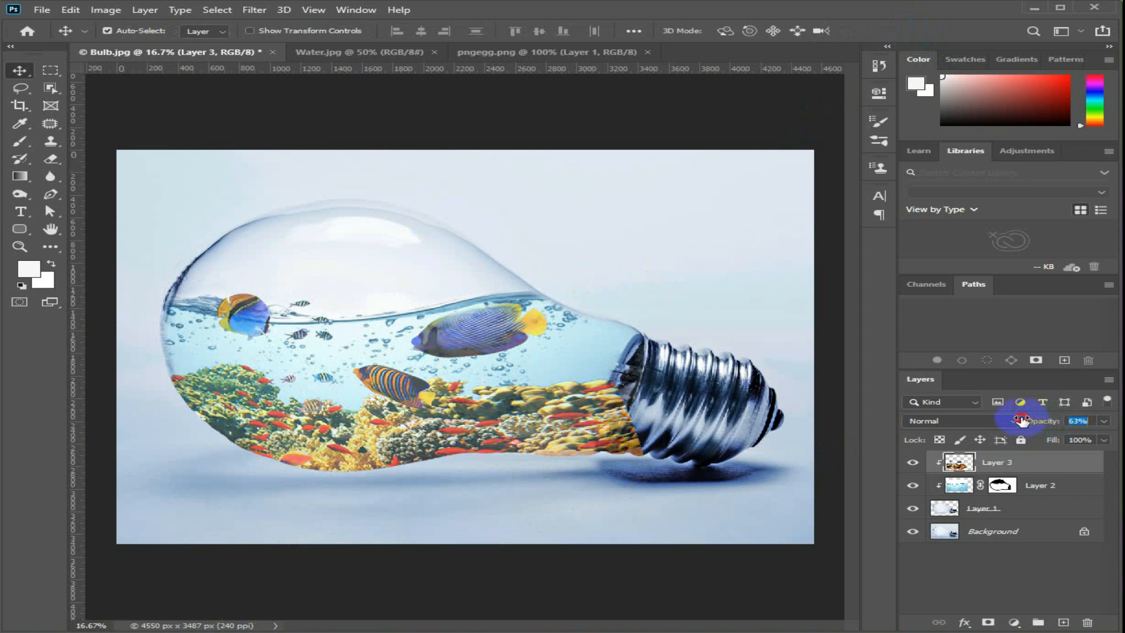
click(988, 623)
key(d)
- Mask out the reef over the bulb's metal base and along the neck's lower glass edge with a soft black 150 px brush
scroll(593, 438, up, 2)
click(20, 141)
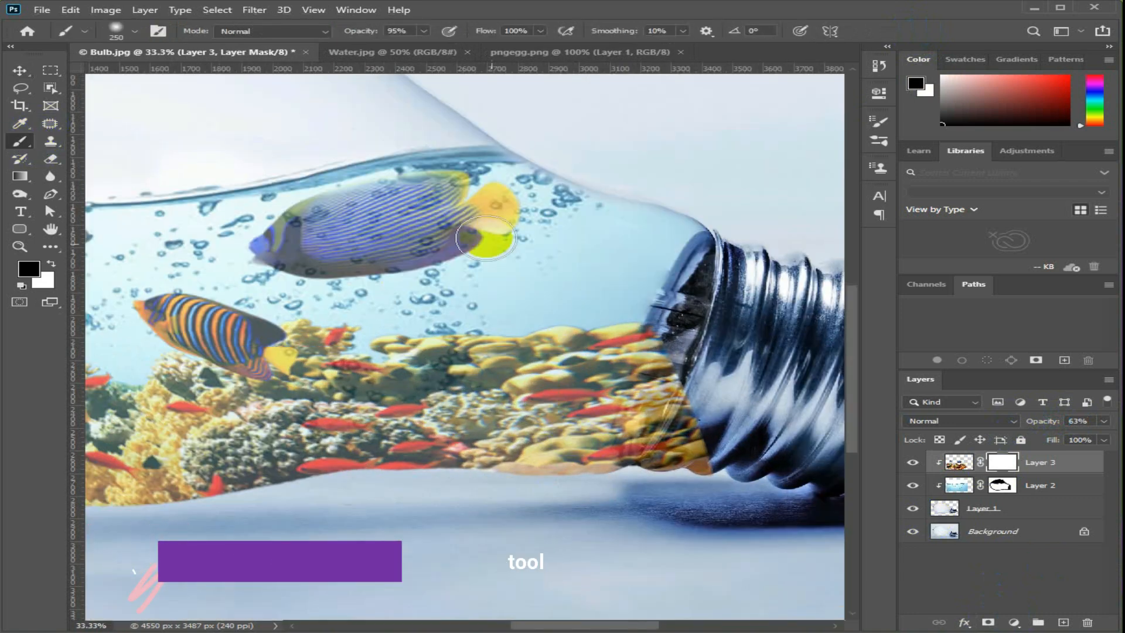
mouse_move(651, 410)
mouse_down()
mouse_move(678, 314)
mouse_move(675, 440)
mouse_move(669, 379)
mouse_move(649, 469)
mouse_move(680, 460)
mouse_move(633, 500)
mouse_up()
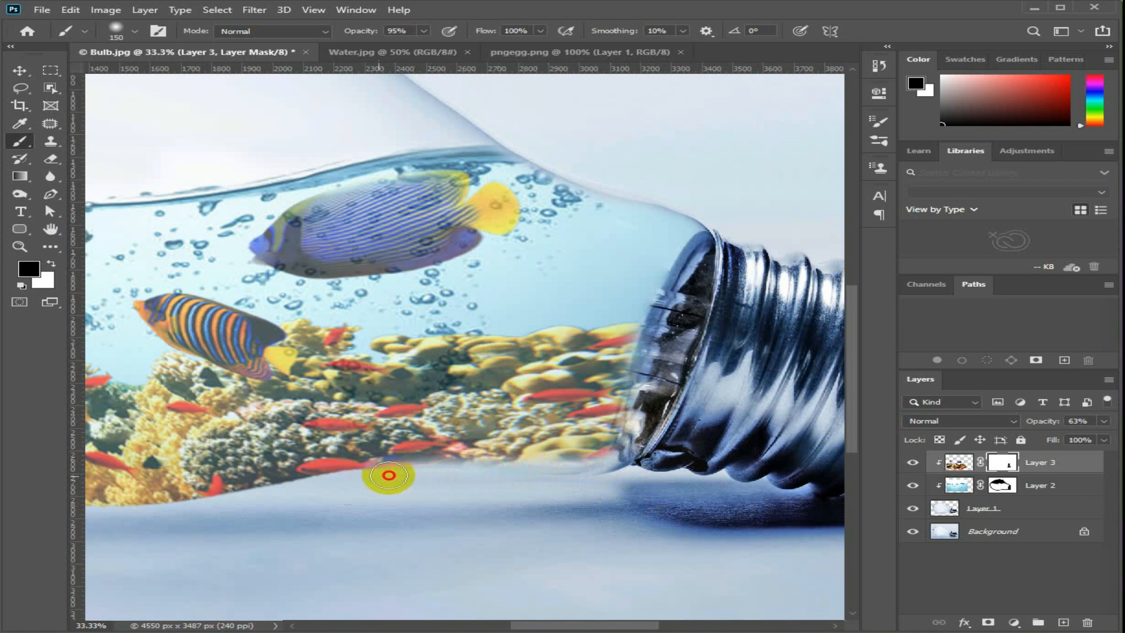
drag(371, 473, 160, 513)
- Paint black on the reef mask along the bulb's curved lower glass edge, from its rounded end back to the metal base
drag(256, 516, 613, 438)
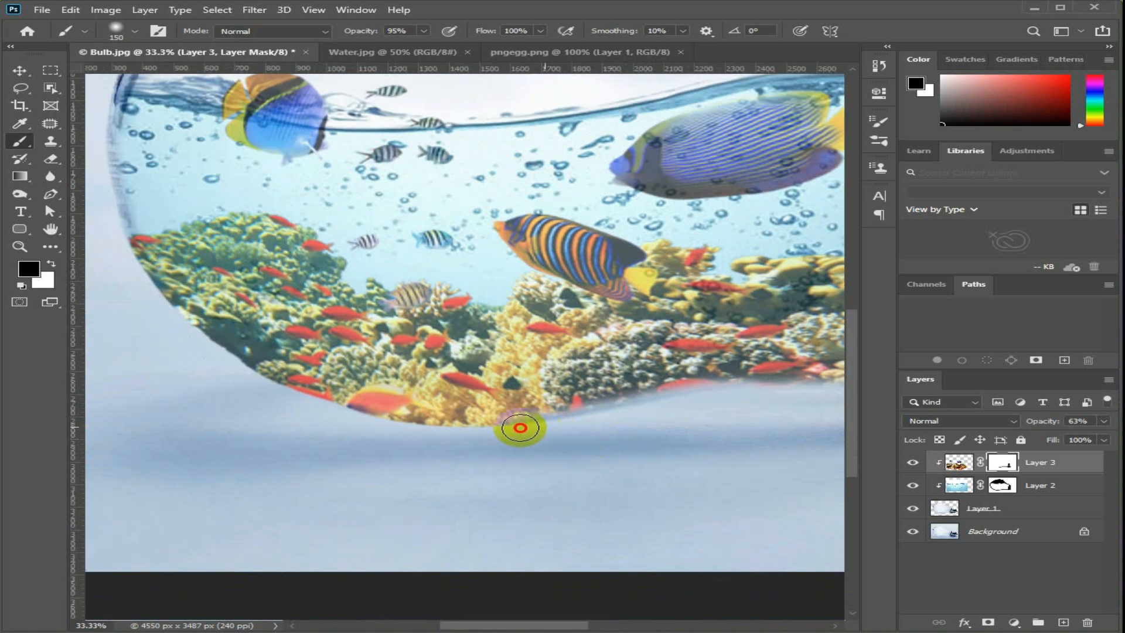
drag(457, 432, 351, 408)
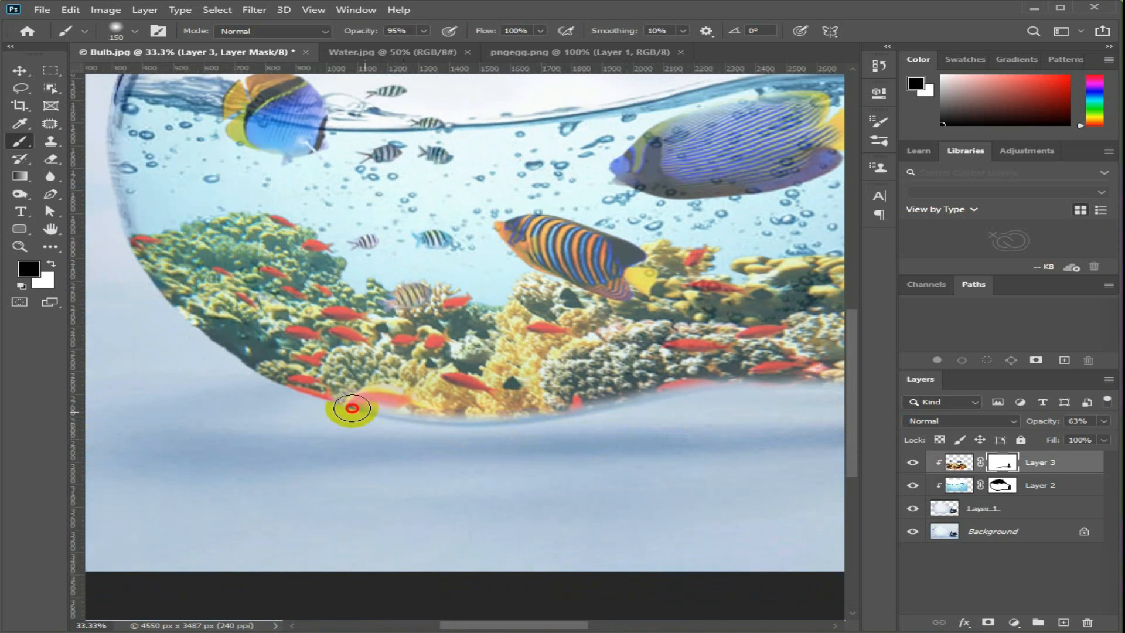
drag(291, 387, 230, 362)
mouse_move(150, 289)
mouse_down()
mouse_move(113, 236)
mouse_move(141, 267)
mouse_up()
mouse_move(199, 337)
mouse_down()
mouse_move(128, 256)
mouse_move(179, 332)
mouse_move(265, 382)
mouse_move(211, 347)
mouse_move(344, 407)
mouse_move(468, 432)
mouse_up()
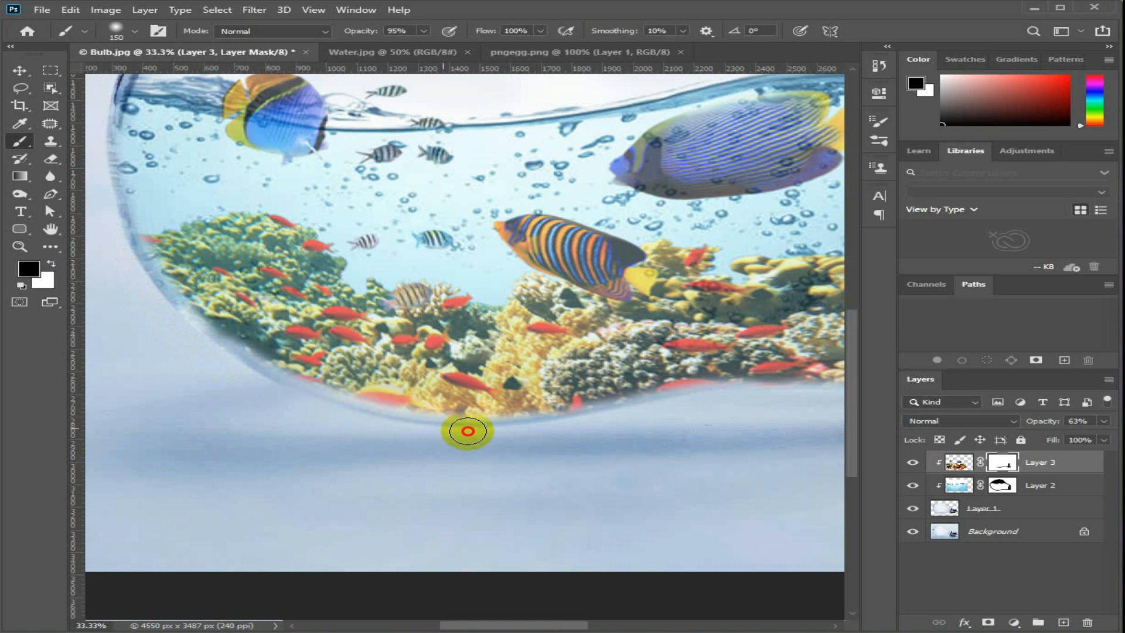
drag(645, 477, 377, 502)
mouse_move(551, 440)
mouse_down()
mouse_move(557, 432)
mouse_move(490, 427)
mouse_move(350, 450)
mouse_move(497, 428)
mouse_move(578, 433)
mouse_up()
mouse_move(666, 432)
mouse_down()
mouse_move(717, 375)
mouse_move(716, 392)
mouse_move(718, 303)
mouse_up()
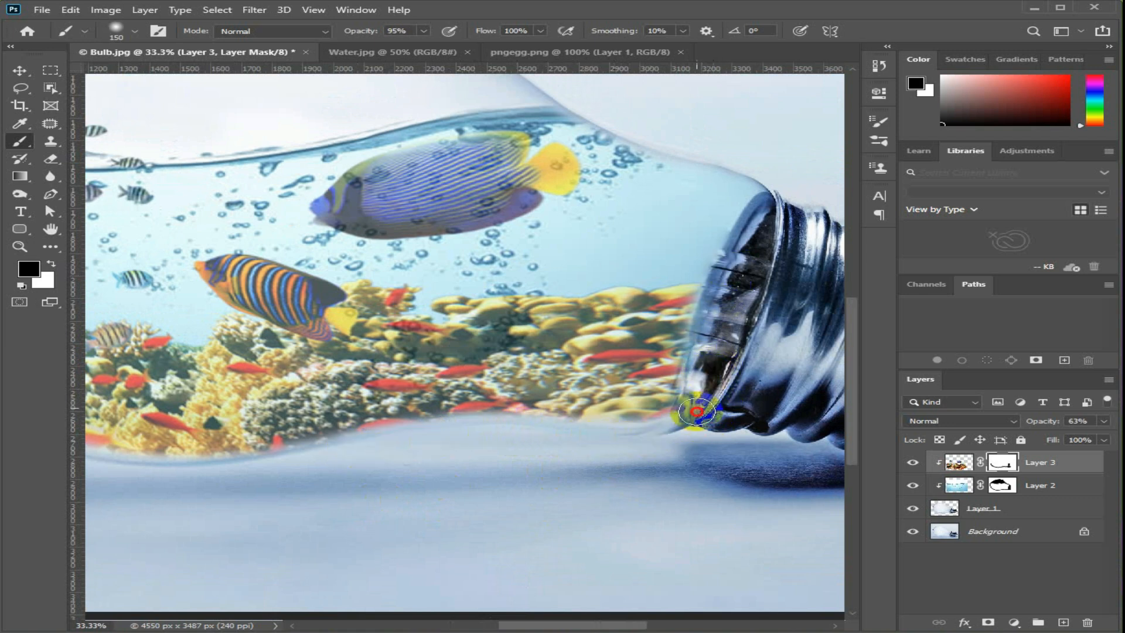
- Set the reef layer's opacity to 72%
scroll(654, 395, down, 2)
scroll(654, 395, down, 1)
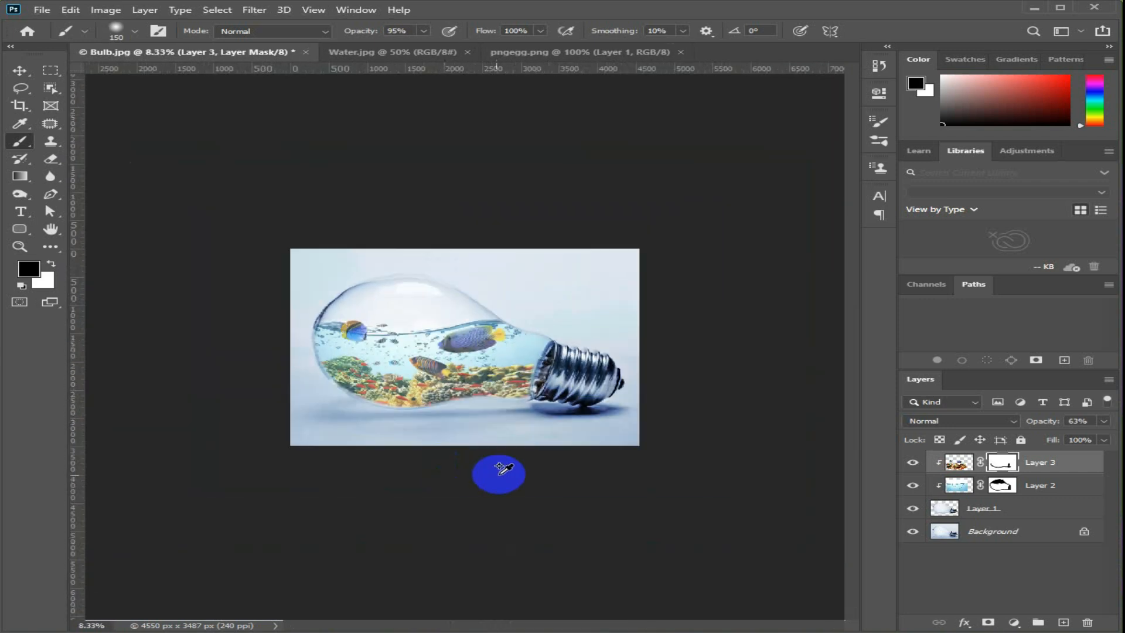
scroll(382, 459, up, 2)
click(966, 464)
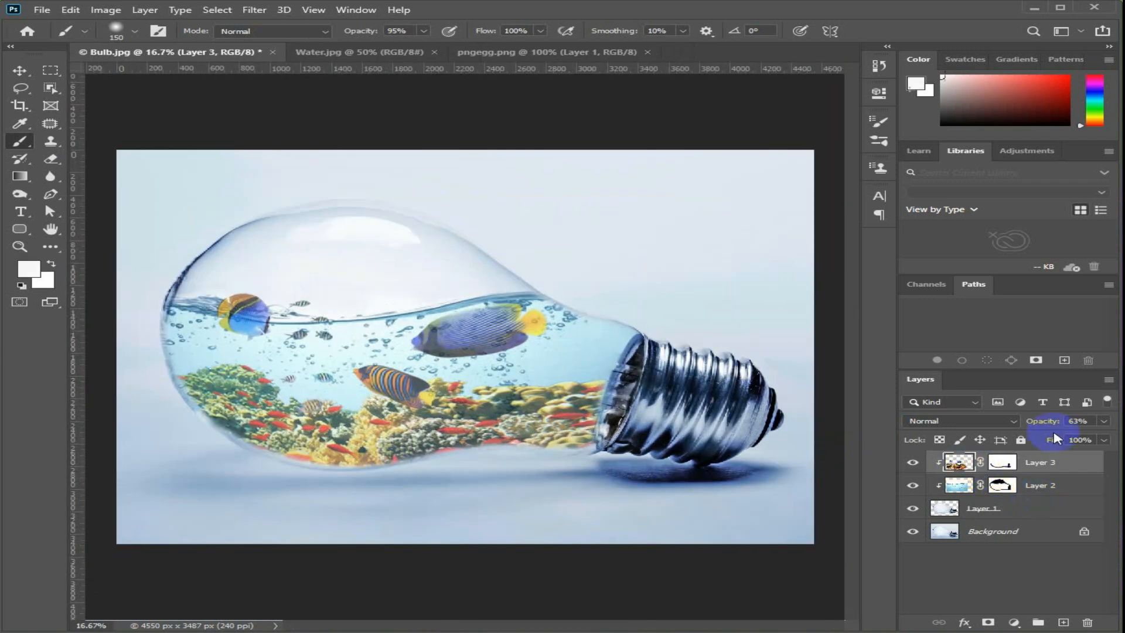
drag(1000, 423, 1068, 423)
click(959, 486)
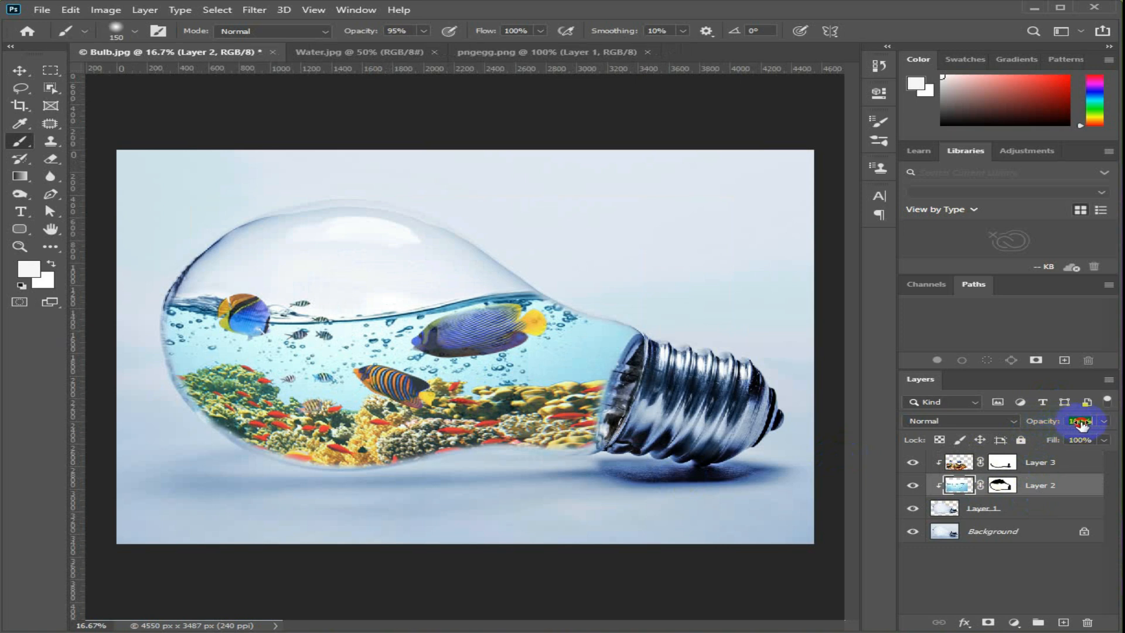
click(956, 464)
drag(1044, 423, 1038, 424)
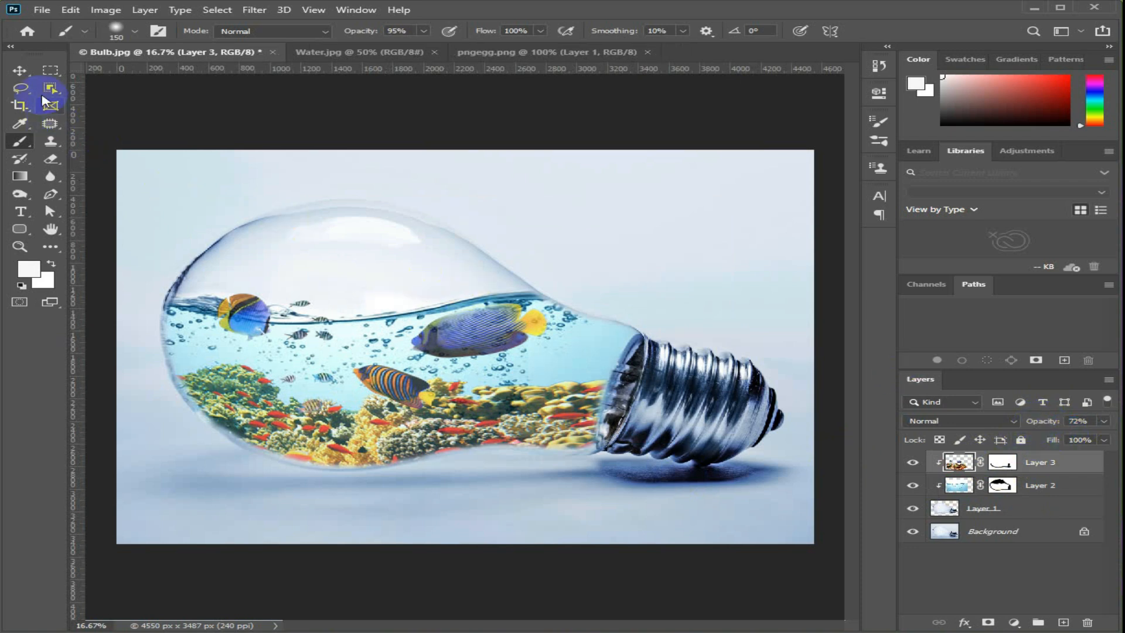
- Lasso the large blue fish on the reef layer, cut it out and paste it onto its own layer
click(19, 70)
scroll(515, 384, up, 1)
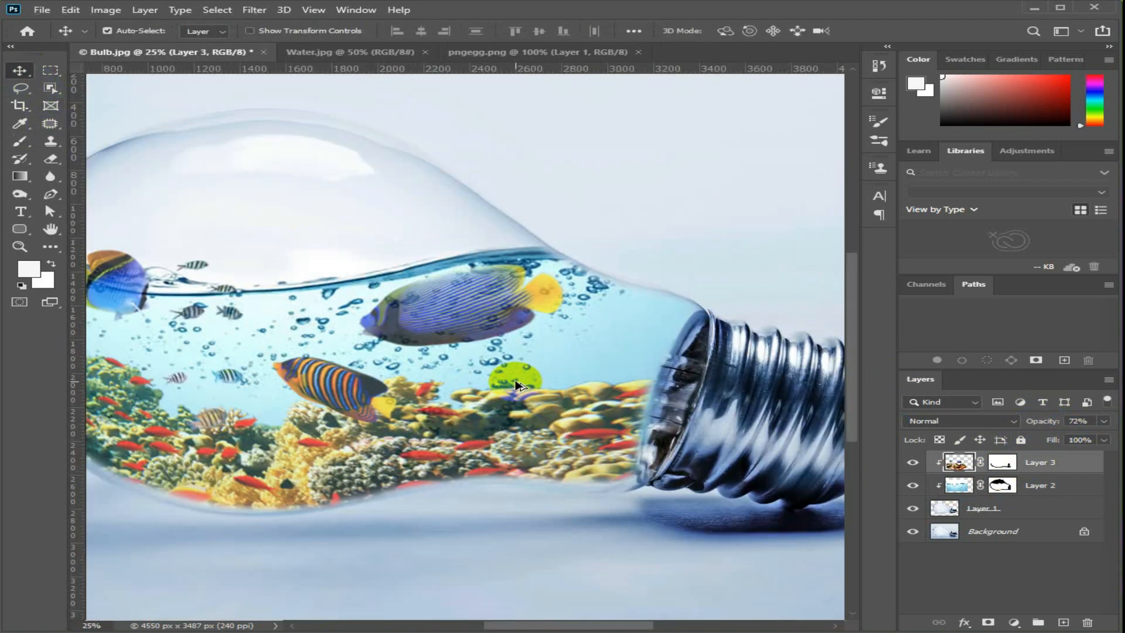
click(50, 159)
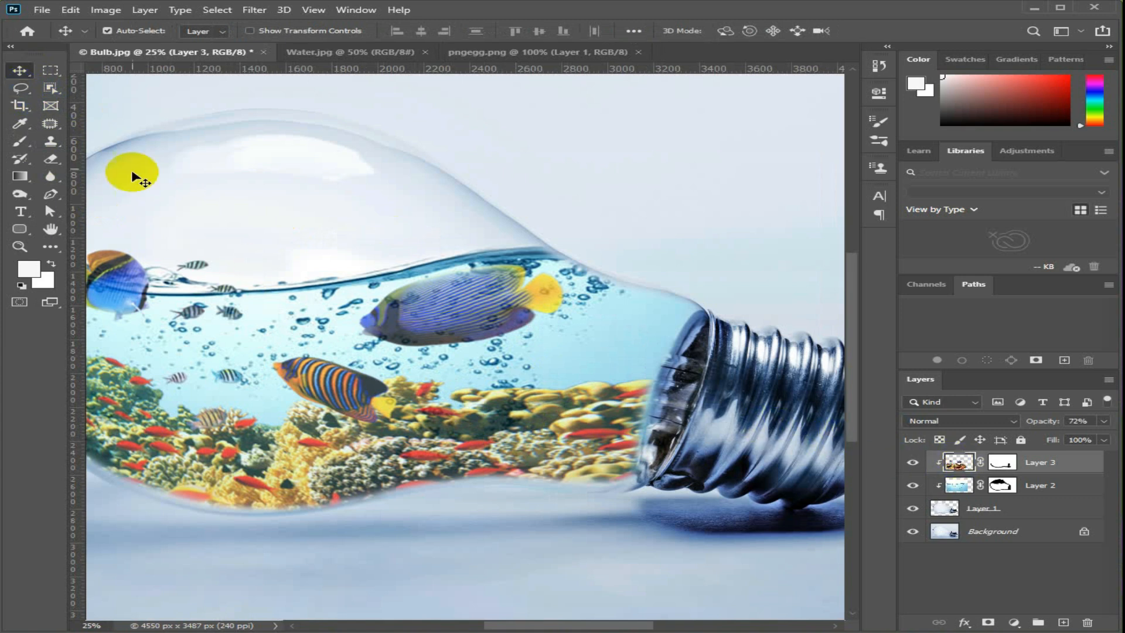
click(20, 88)
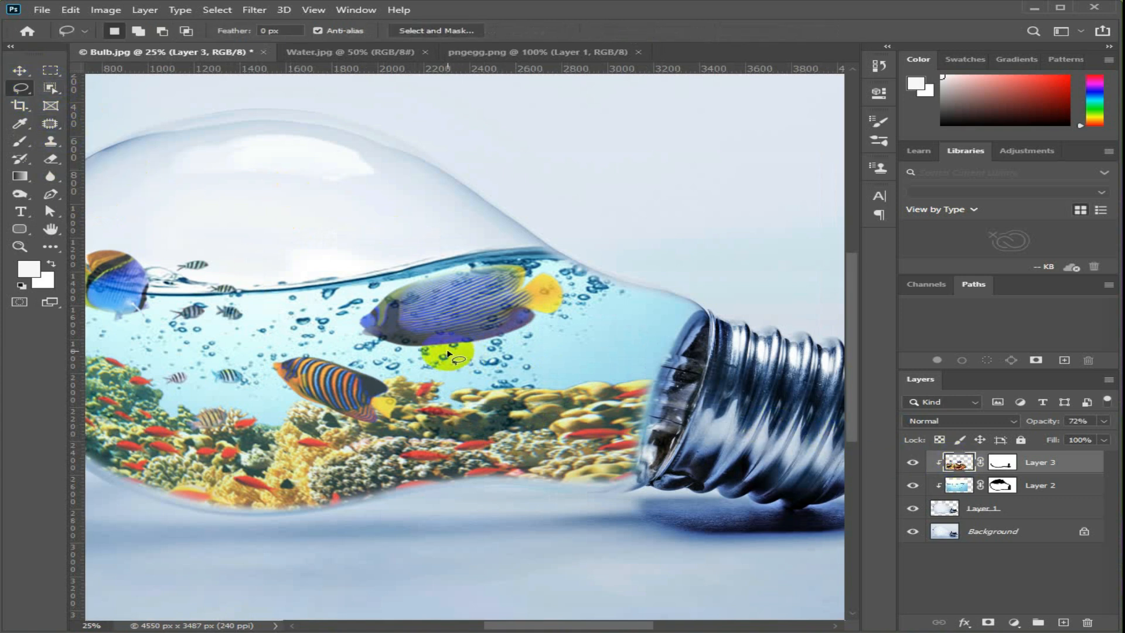
mouse_move(447, 348)
mouse_down()
mouse_move(416, 357)
mouse_move(351, 344)
mouse_move(334, 317)
mouse_move(364, 291)
mouse_move(469, 257)
mouse_move(526, 257)
mouse_move(568, 275)
mouse_move(560, 329)
mouse_move(437, 351)
mouse_up()
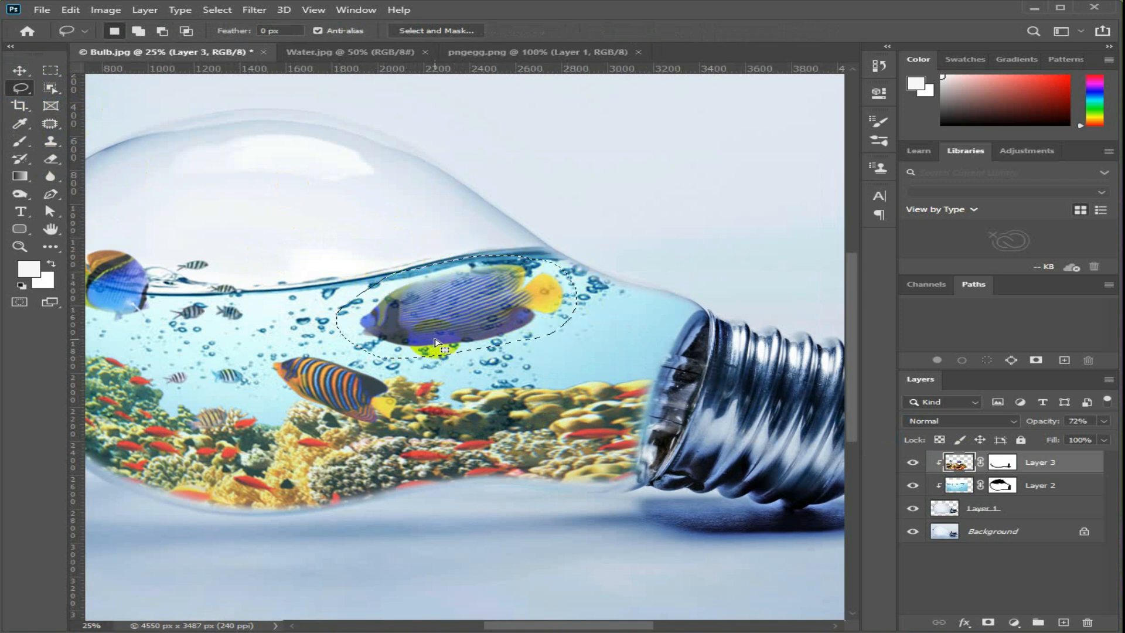
click(81, 13)
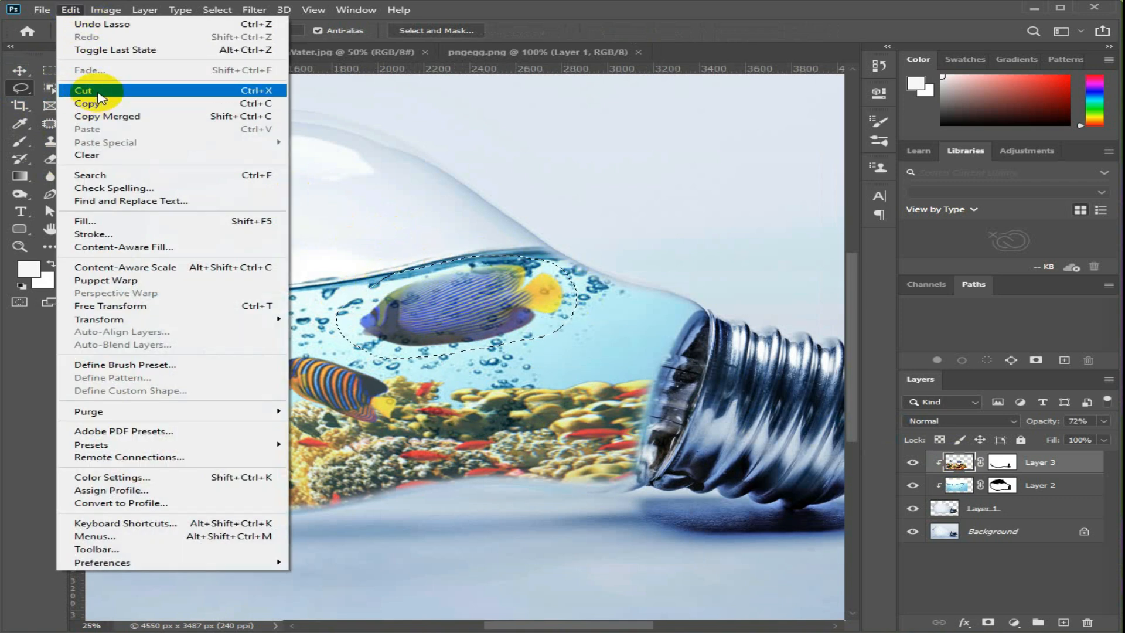
click(55, 88)
click(70, 10)
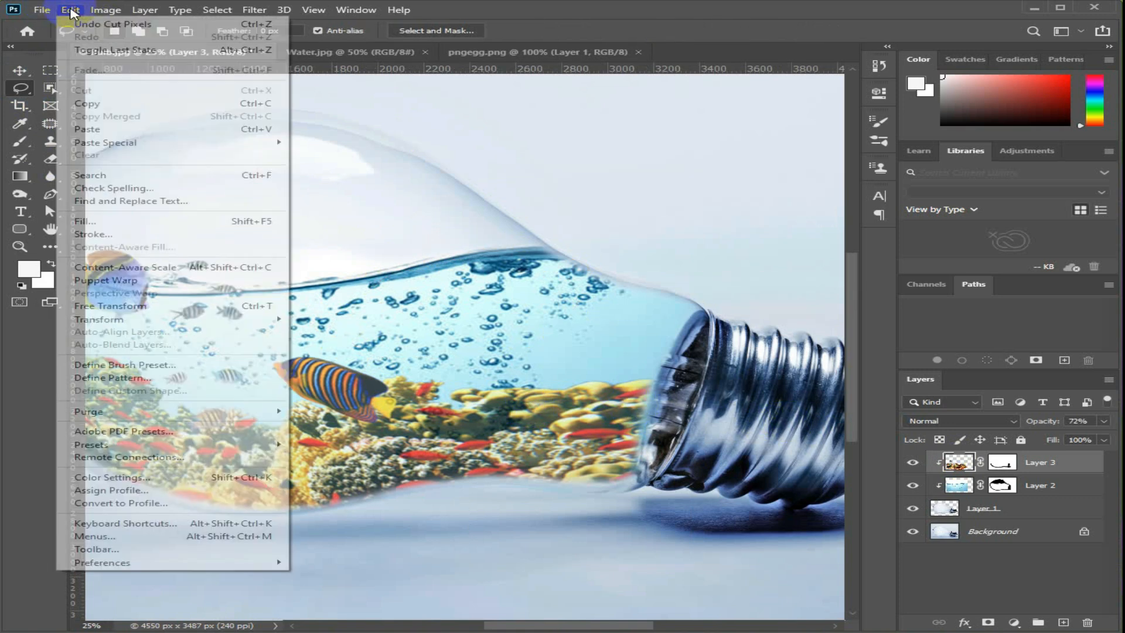
click(94, 129)
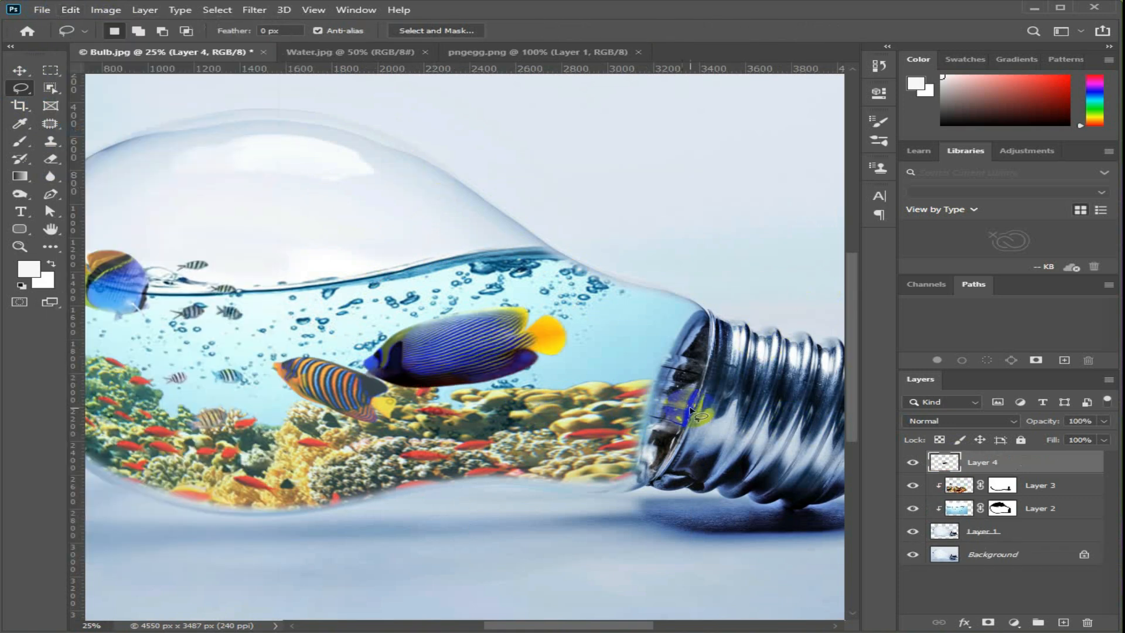
- Scale the pasted large blue fish to 65.91% and place it in open water below the waterline near the bulb's neck
click(19, 70)
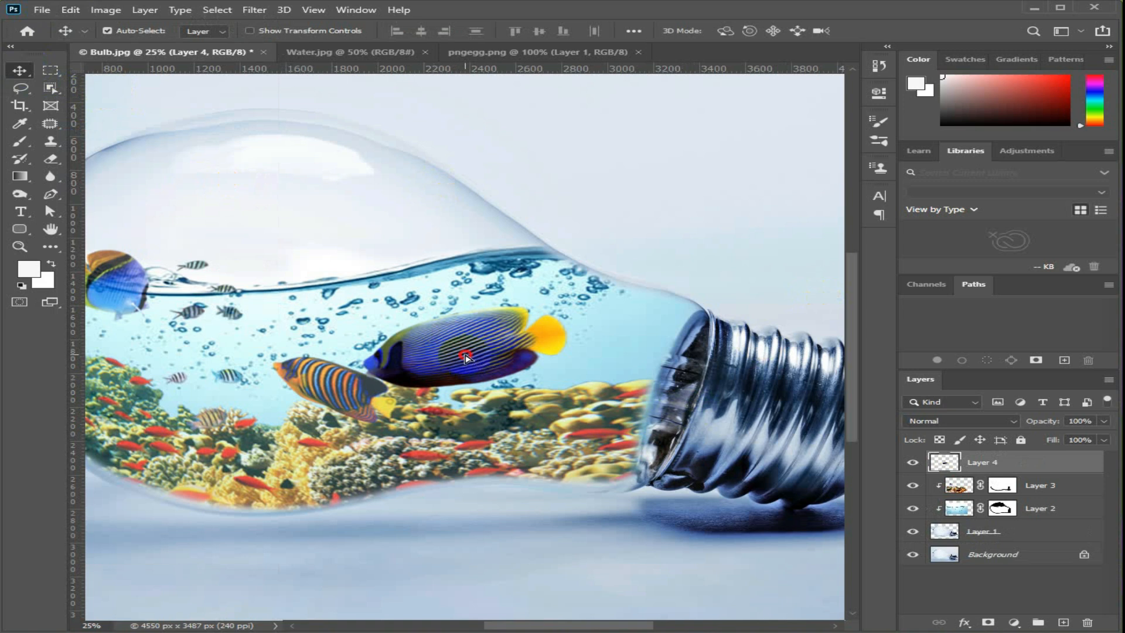
drag(466, 354, 501, 326)
key(ctrl+t)
drag(606, 356, 576, 343)
drag(514, 313, 476, 324)
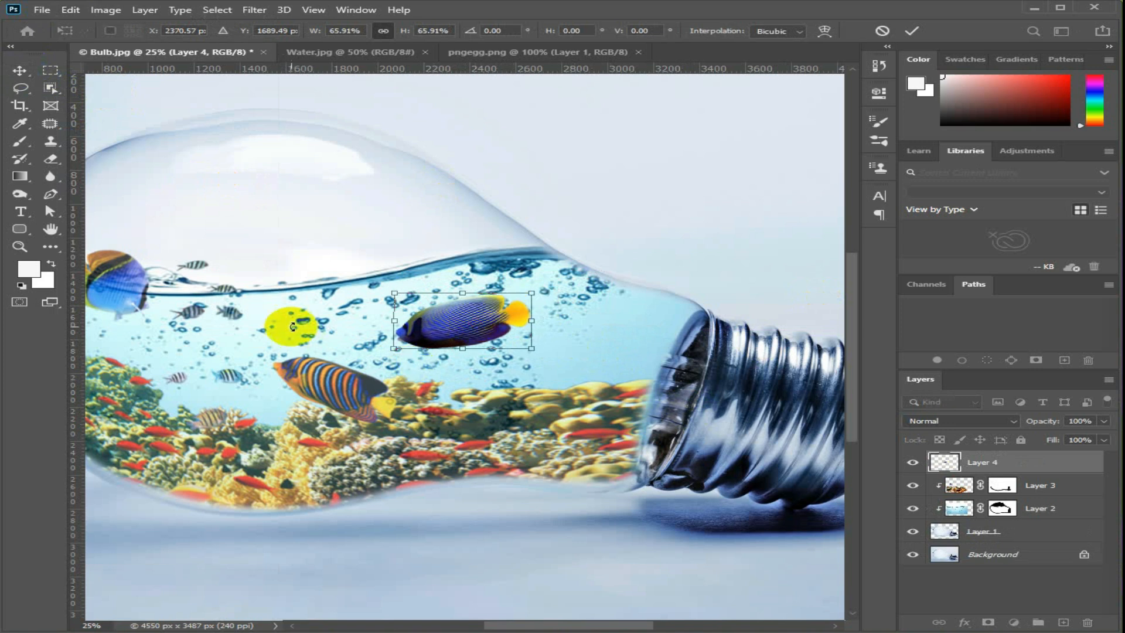
click(912, 30)
- Lasso the yellow-blue fish and its small striped companions on the reef layer, then cut and paste them onto a new layer
drag(343, 385, 539, 411)
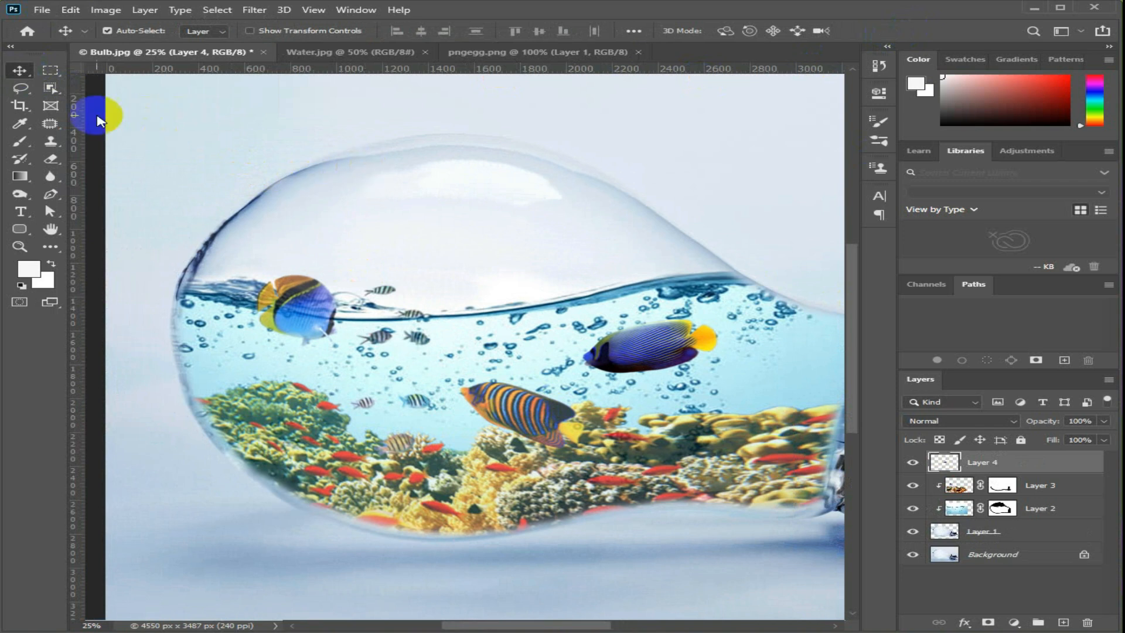
key(l)
mouse_move(256, 333)
mouse_down()
mouse_move(253, 271)
mouse_move(313, 261)
mouse_move(403, 270)
mouse_move(439, 296)
mouse_move(443, 340)
mouse_move(375, 362)
mouse_move(308, 360)
mouse_move(258, 331)
mouse_up()
click(956, 485)
click(70, 10)
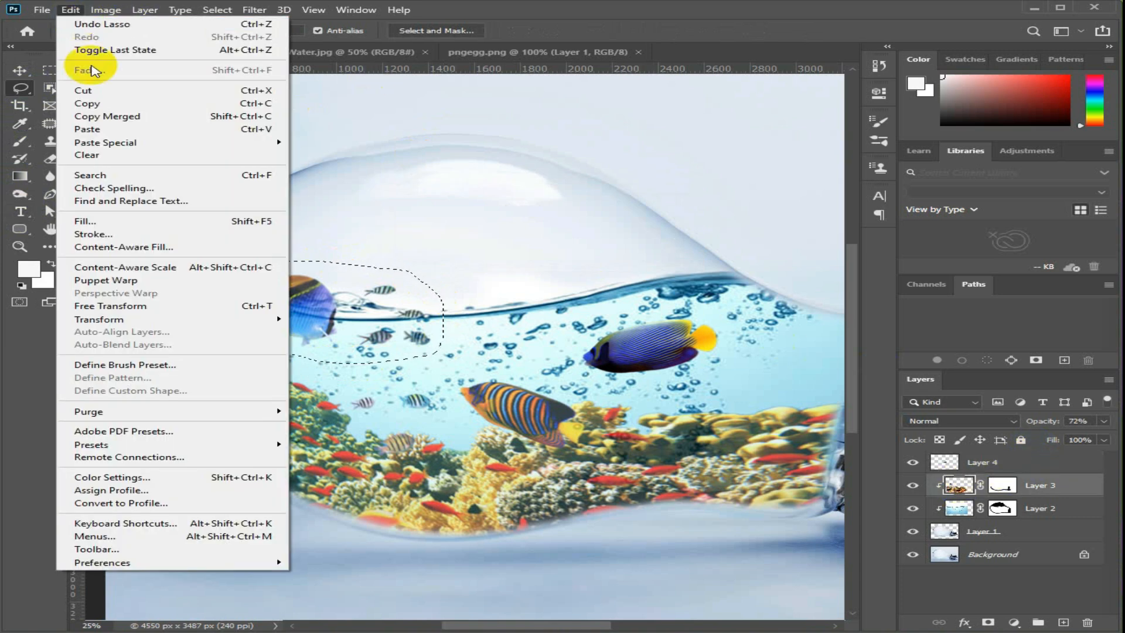
click(110, 94)
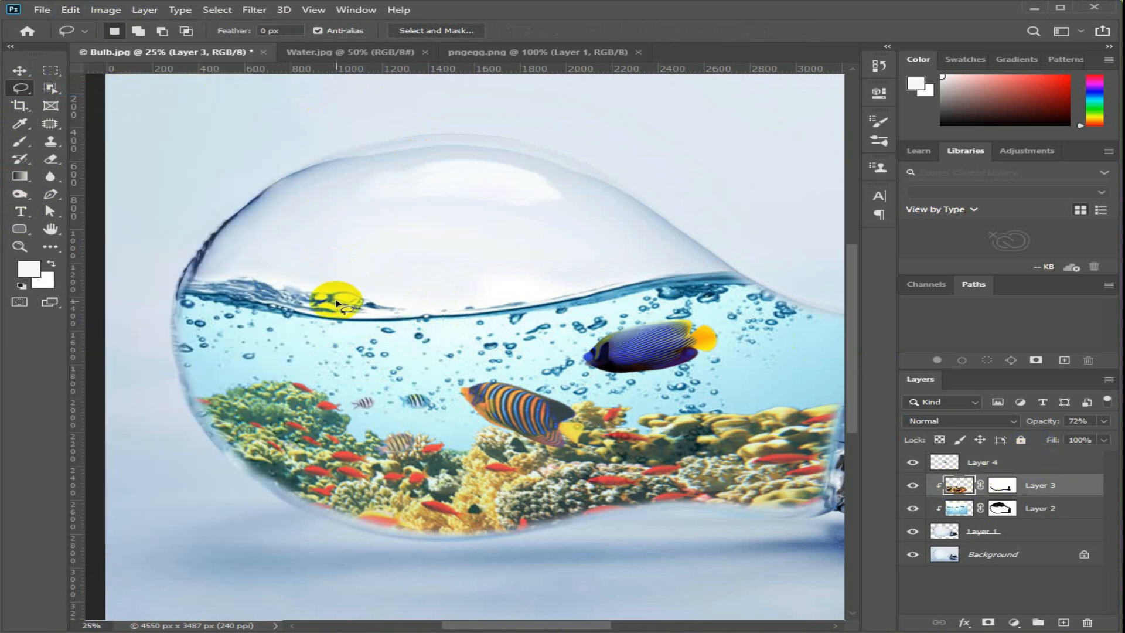
click(72, 10)
click(109, 134)
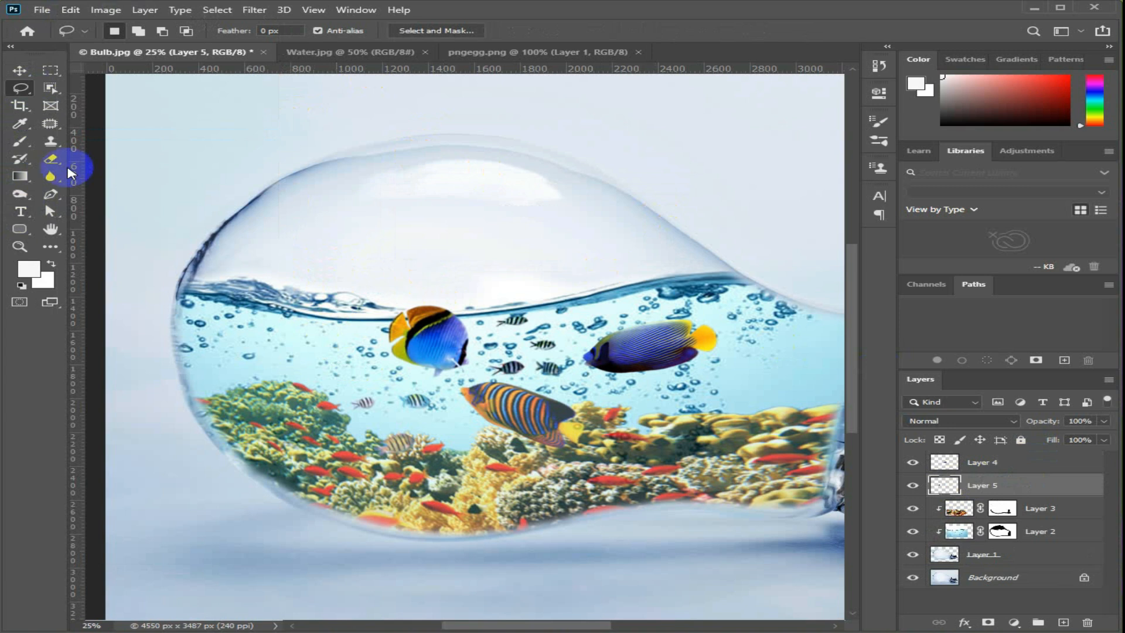
- Move the pasted fish group below the waterline at the bulb's rounded end and scale it to 82.15%
click(20, 72)
drag(448, 341, 285, 358)
key(ctrl+t)
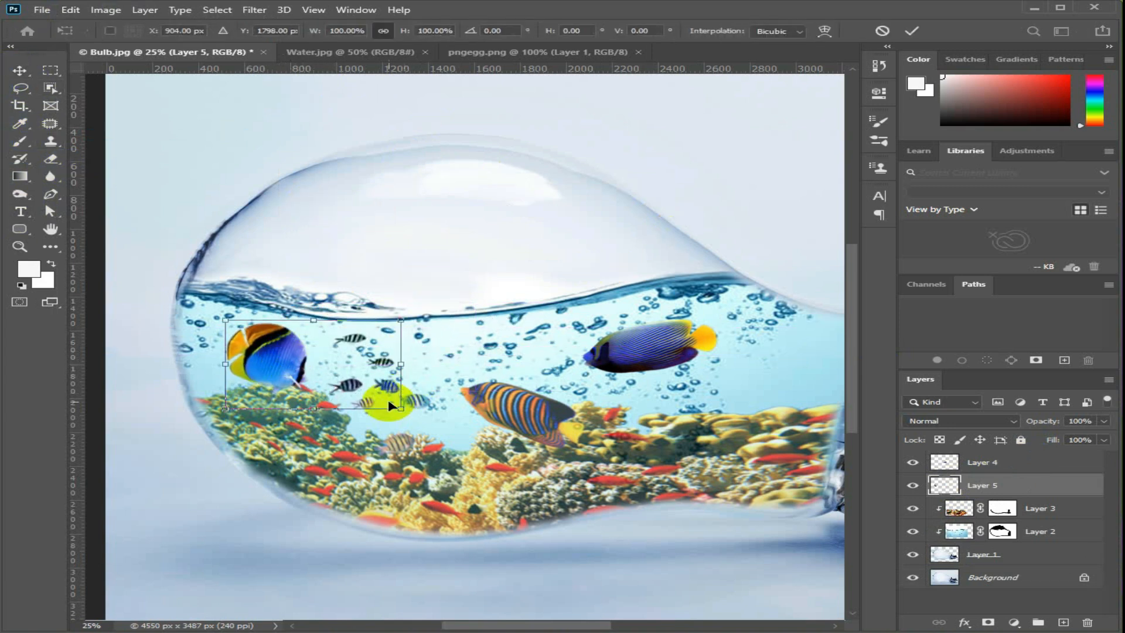
mouse_move(400, 408)
mouse_down()
mouse_move(372, 396)
mouse_move(385, 401)
mouse_up()
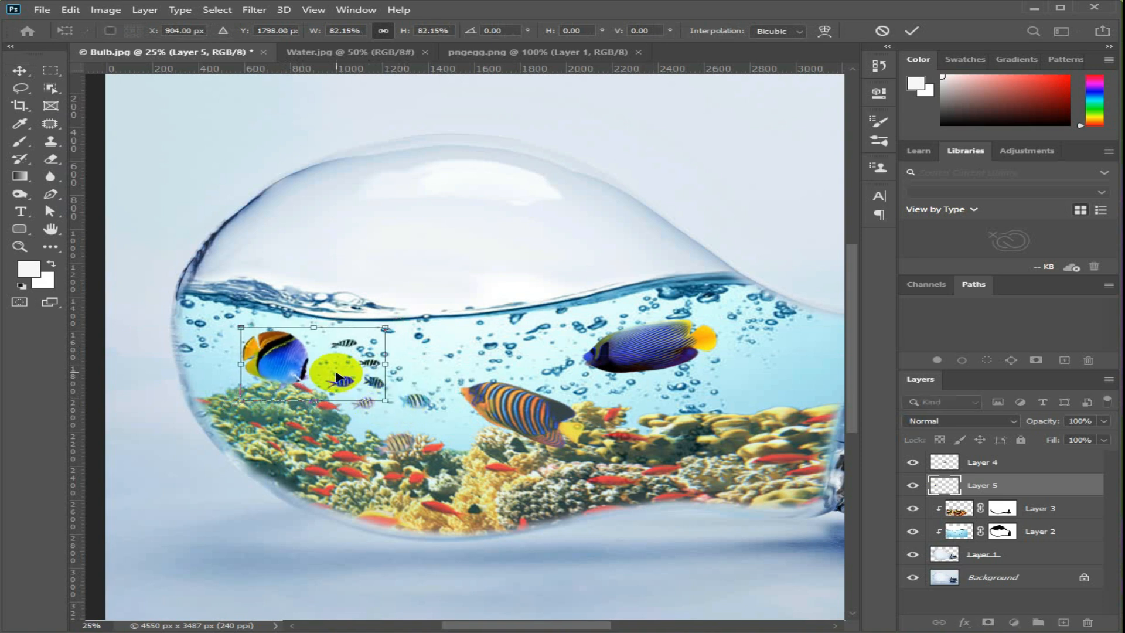
click(912, 31)
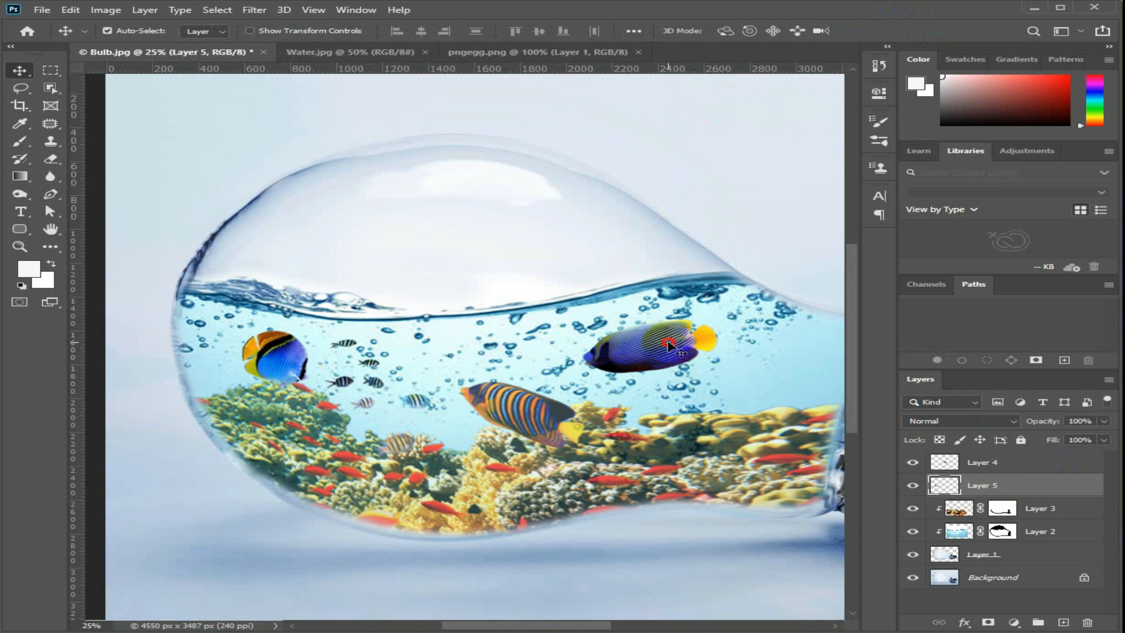
- Set the large blue fish layer's opacity to 73% and reduce the opacity of the yellow-blue fish group's layer
click(668, 344)
drag(1052, 425, 1037, 427)
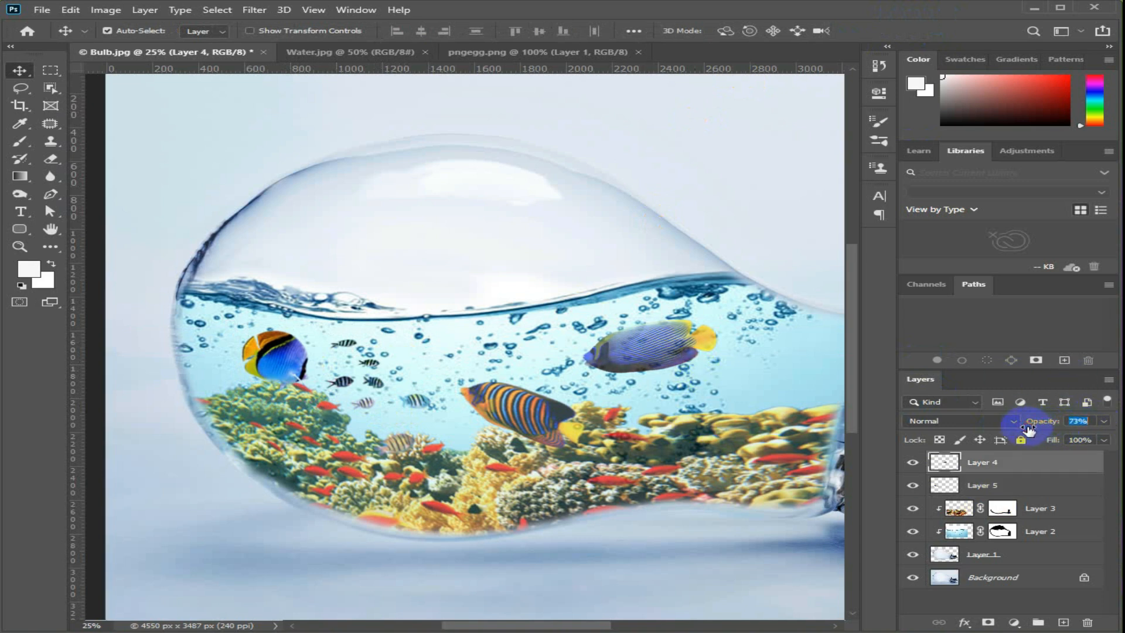
click(959, 508)
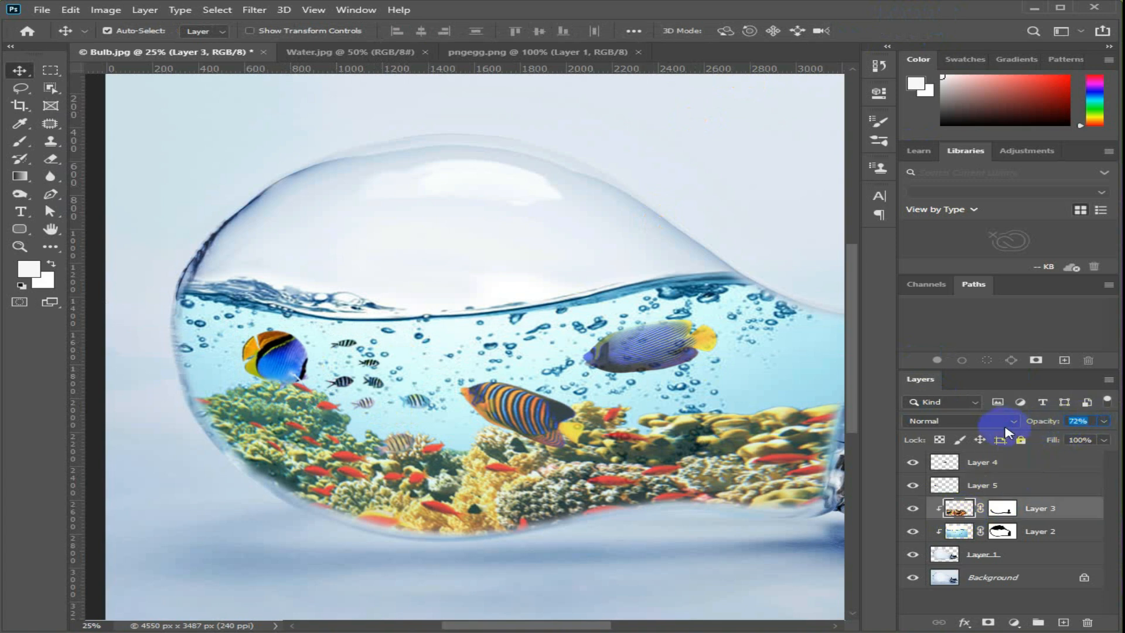
click(977, 473)
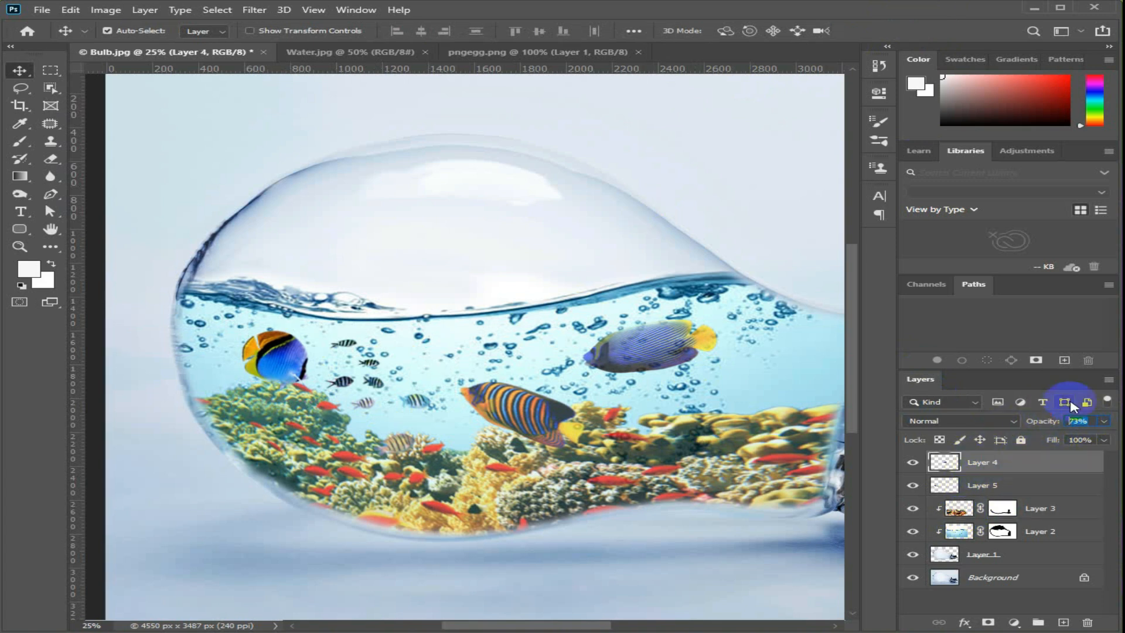
click(721, 388)
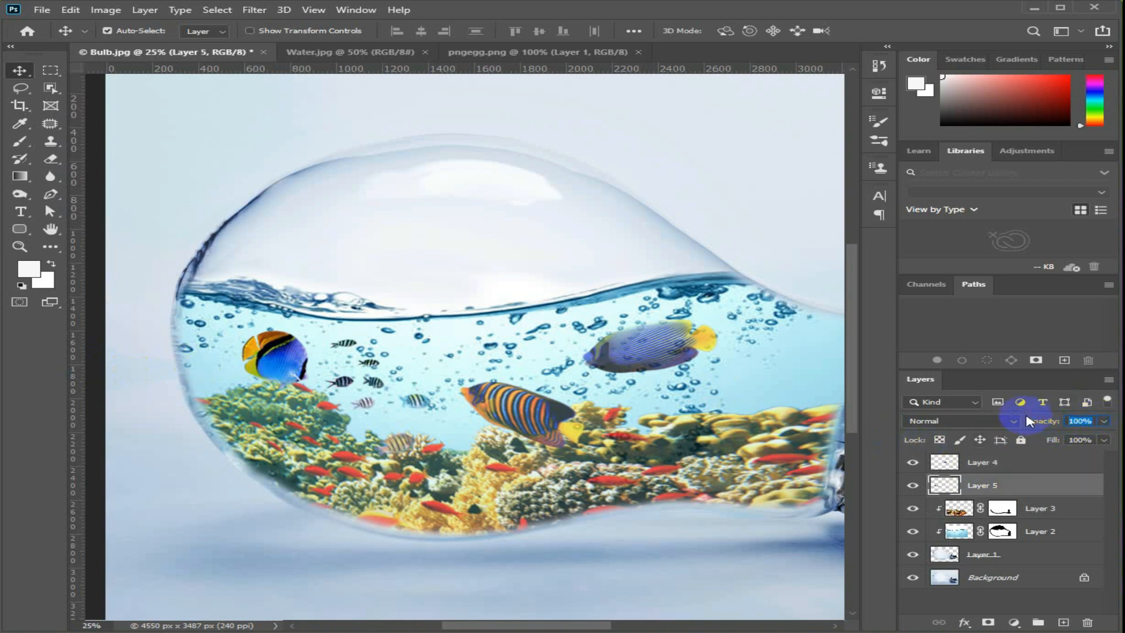
click(371, 394)
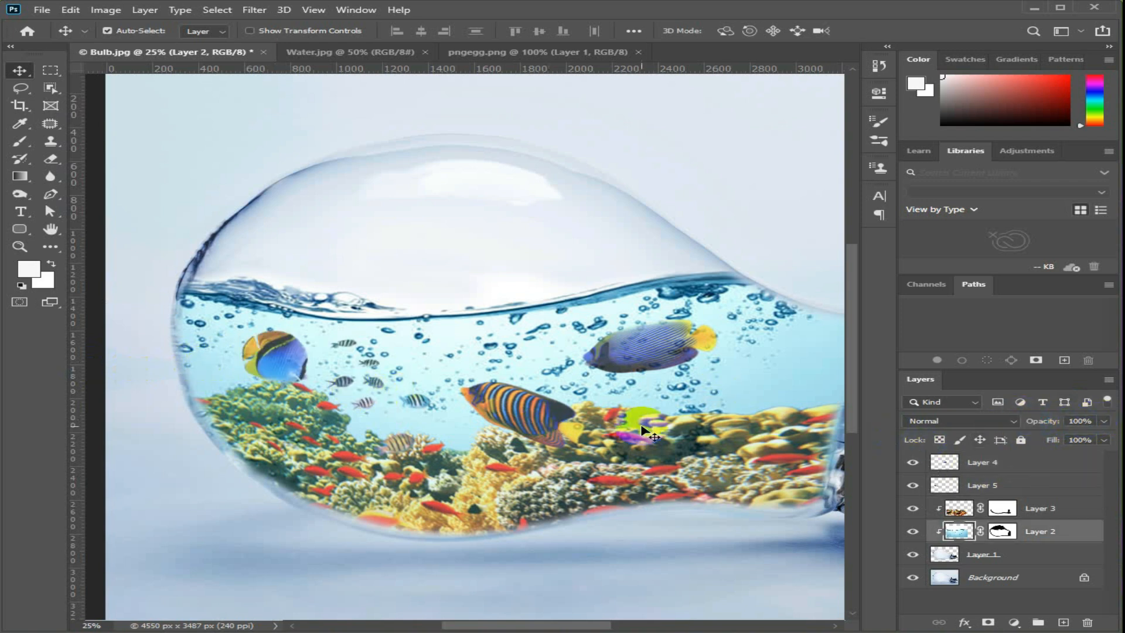
scroll(645, 434, down, 3)
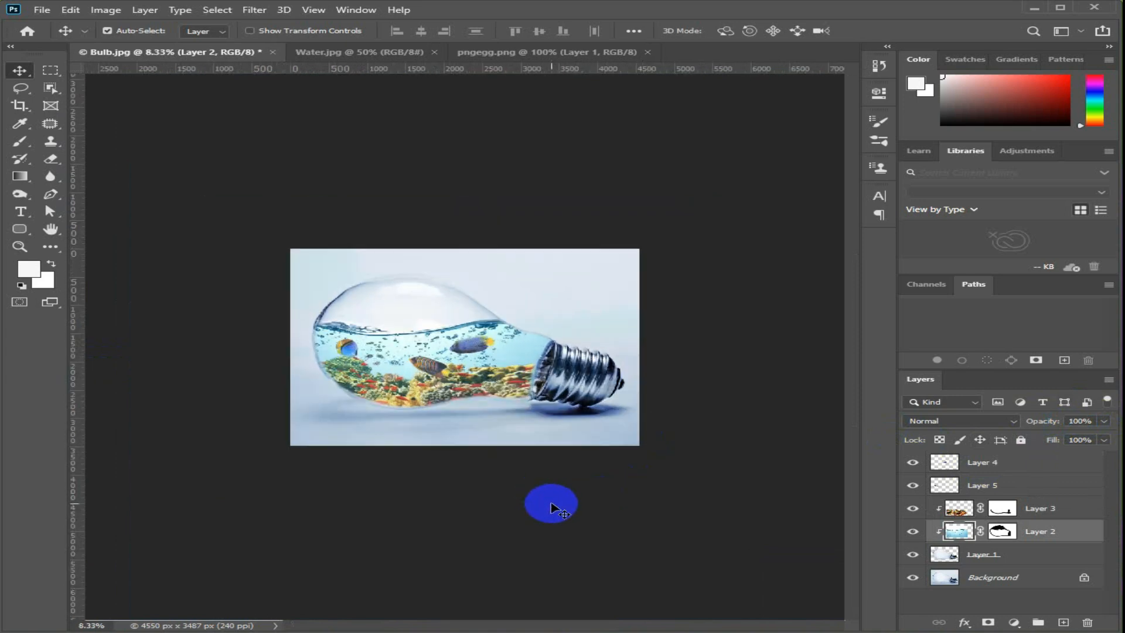
click(555, 444)
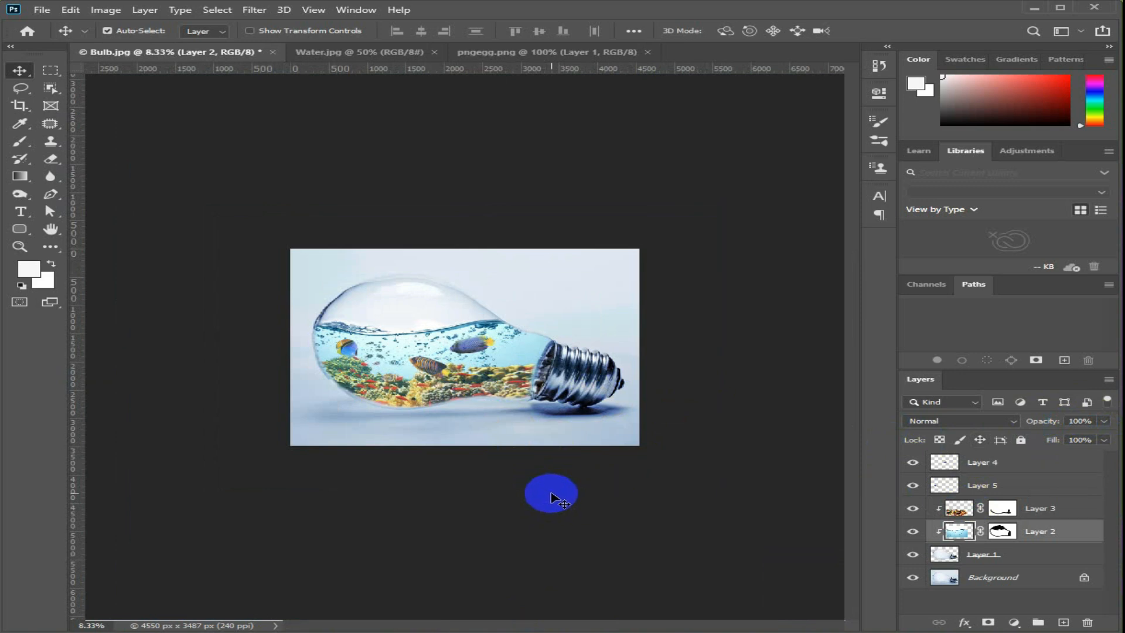
scroll(512, 447, up, 3)
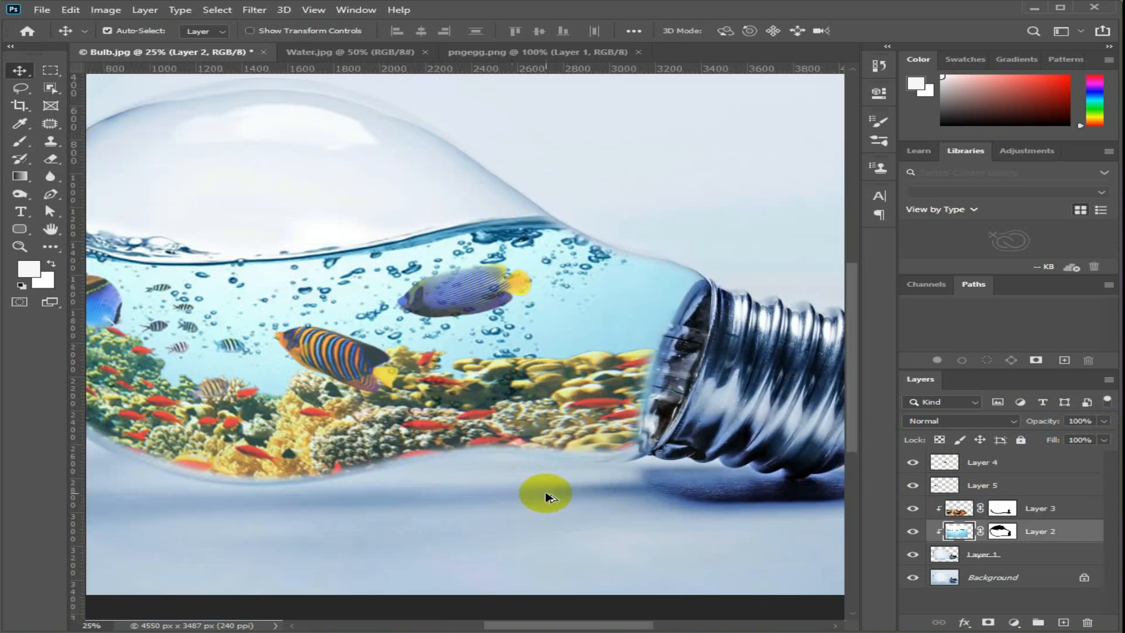